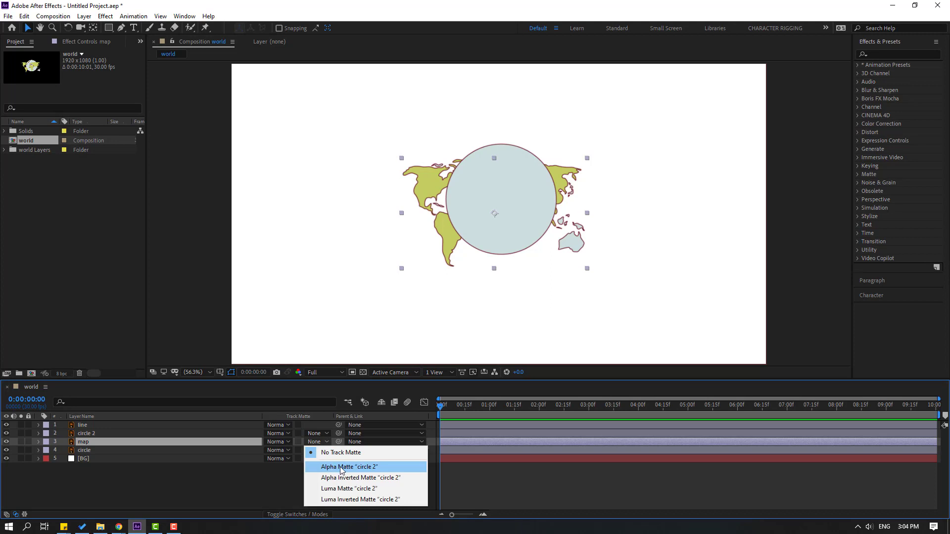
- Apply Alpha Matte "circle 2" to the map layer and keyframe its position at 0 seconds with X about 1134
click(380, 467)
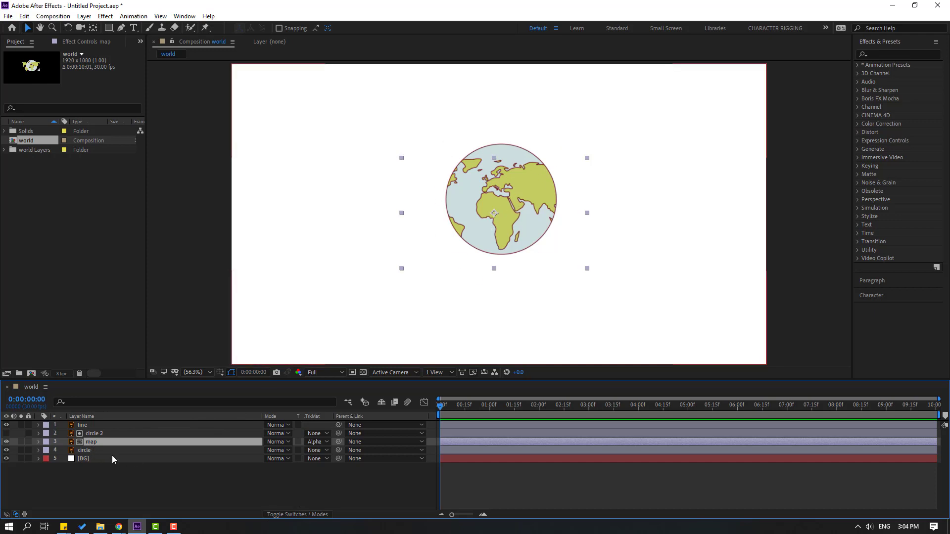
key(p)
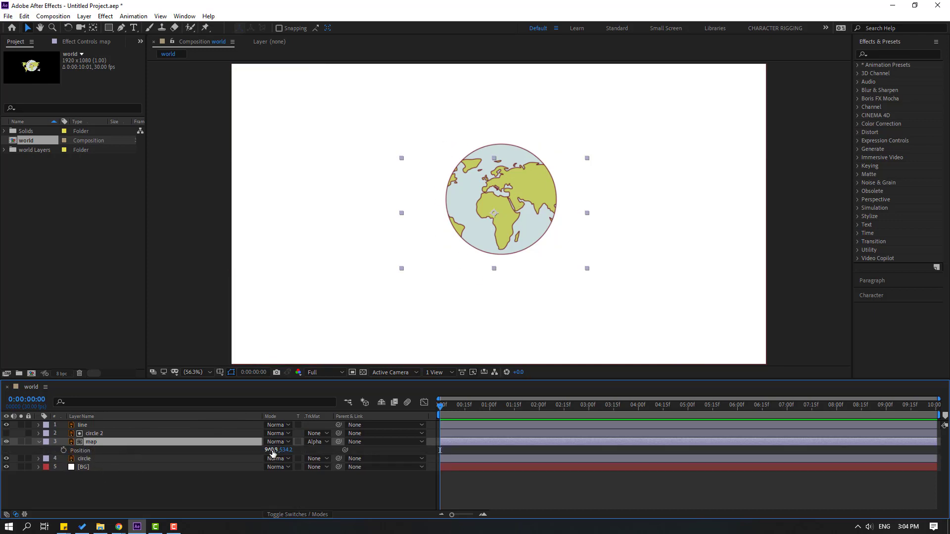
drag(276, 456, 357, 440)
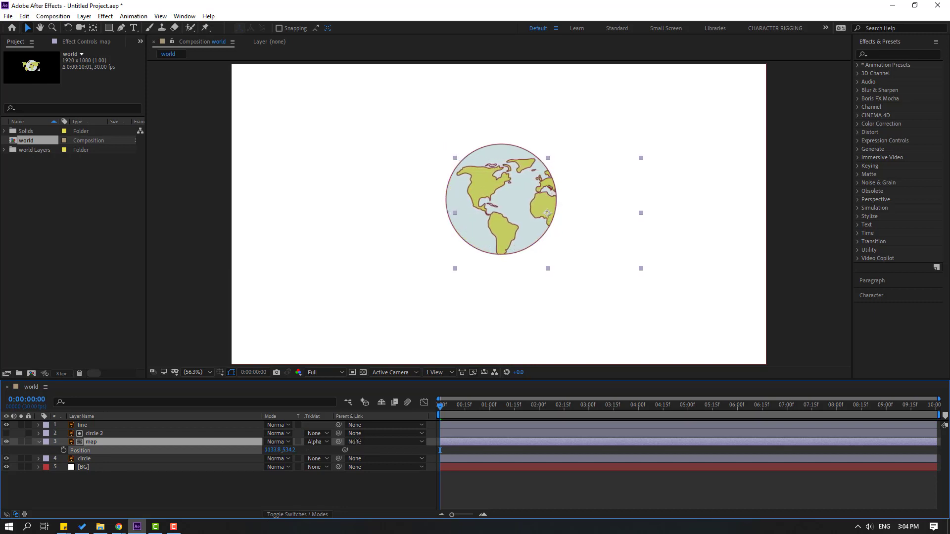
click(63, 450)
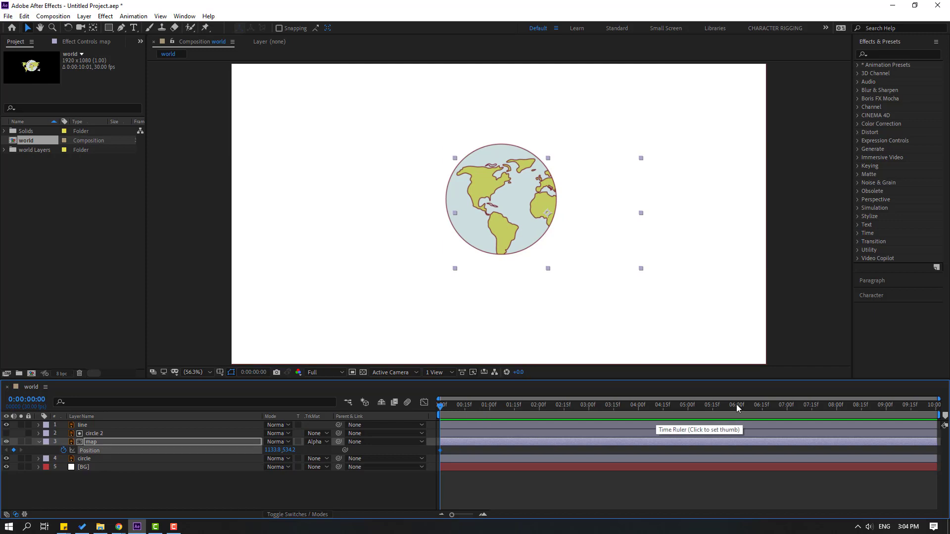
- At 6 seconds, end the work area and keyframe the map's X position at about 827, previewing the rotation
click(737, 405)
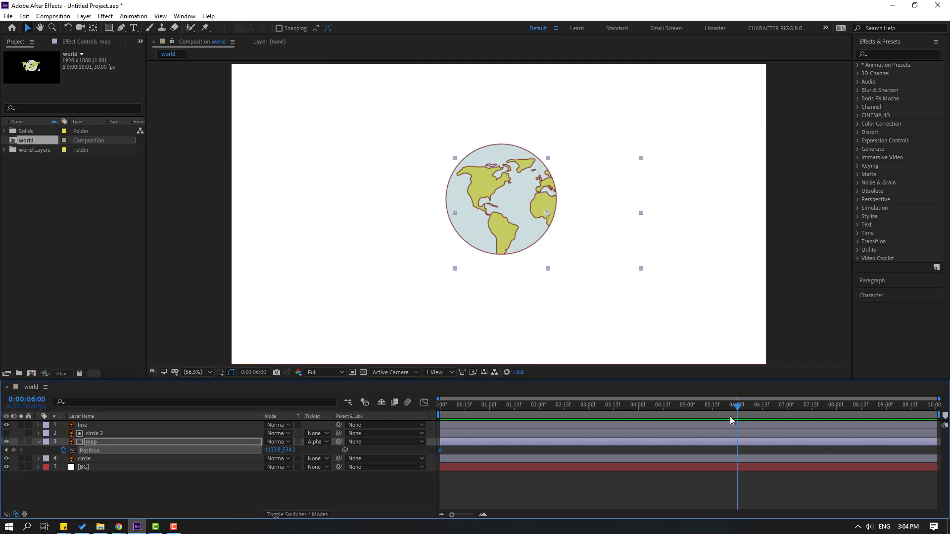
key(n)
drag(272, 450, 104, 467)
key(space)
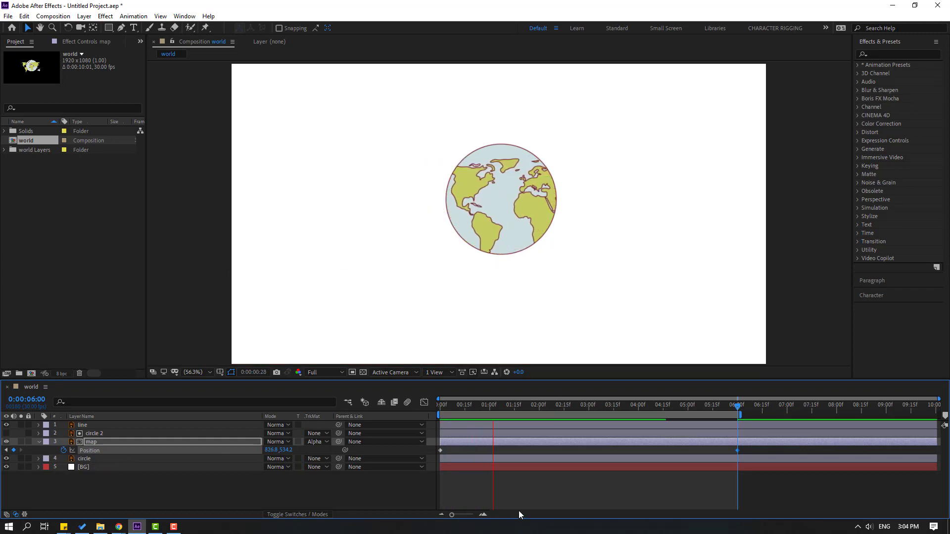
key(comma)
key(comma)
key(comma)
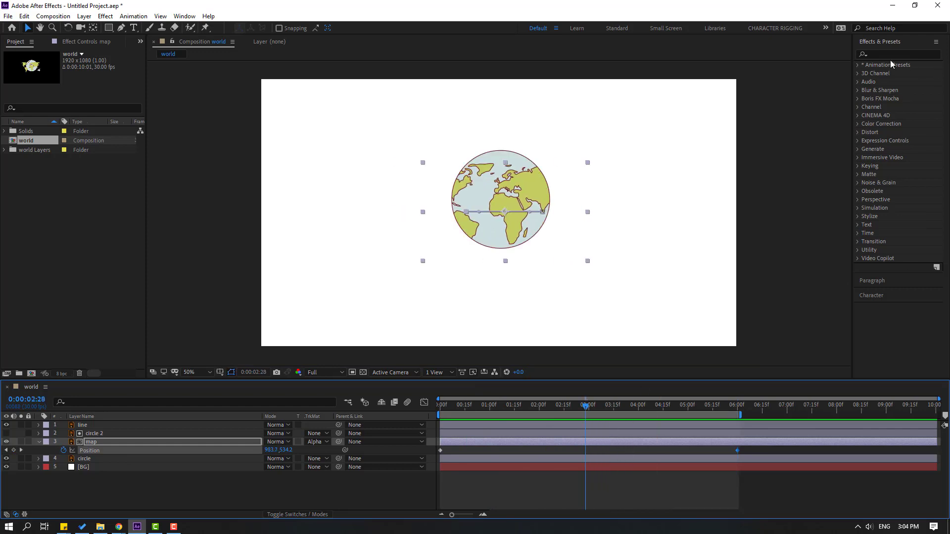
- Find the Gradient Ramp effect and apply it to the BG layer
click(889, 55)
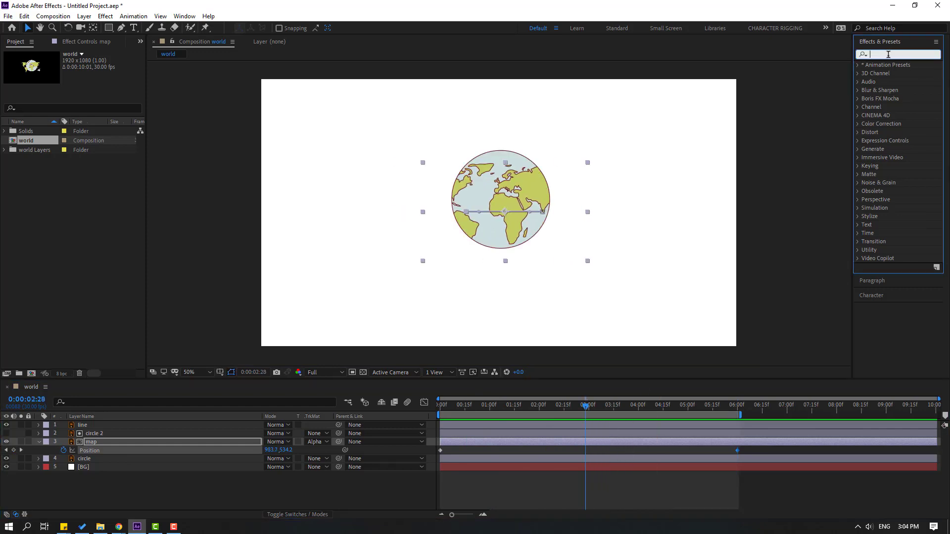
text(grad)
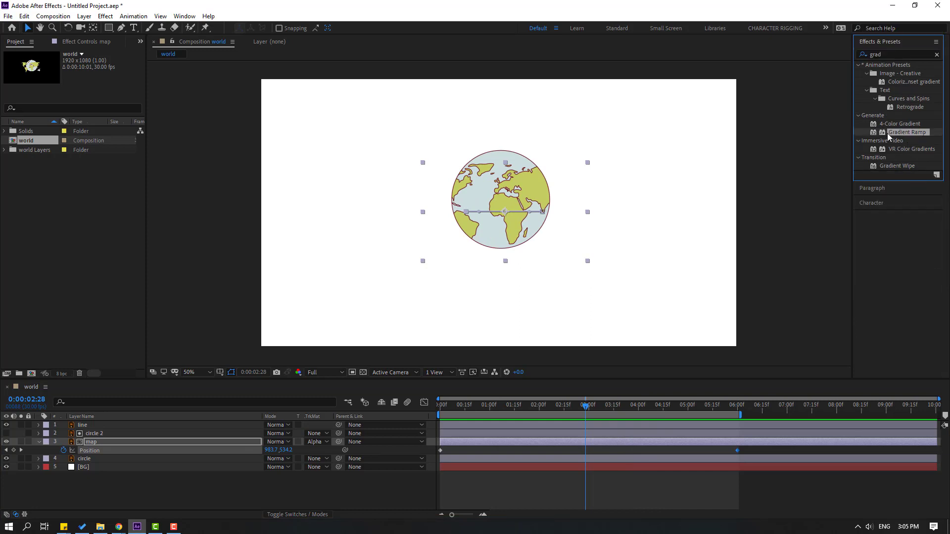
drag(906, 132, 78, 470)
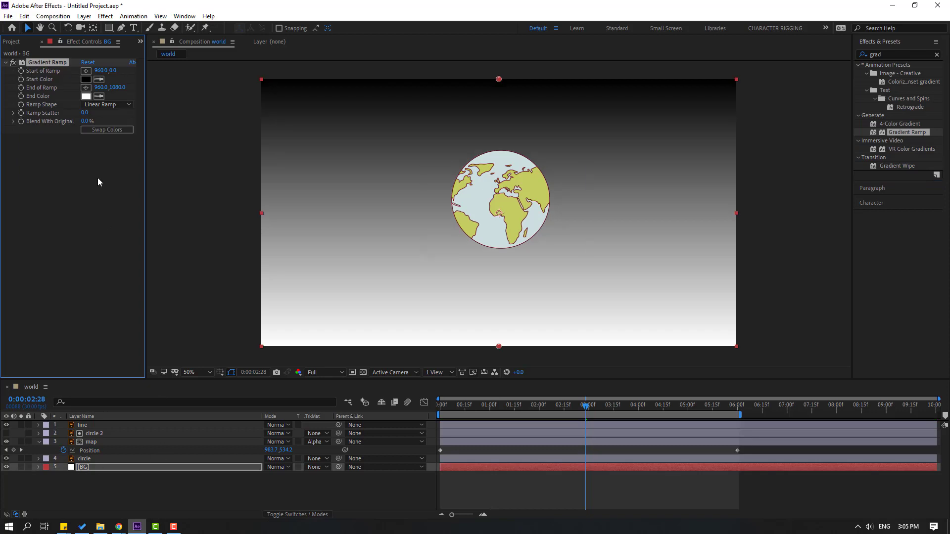
- Set the gradient's start color to dark navy blue 03174A
click(86, 79)
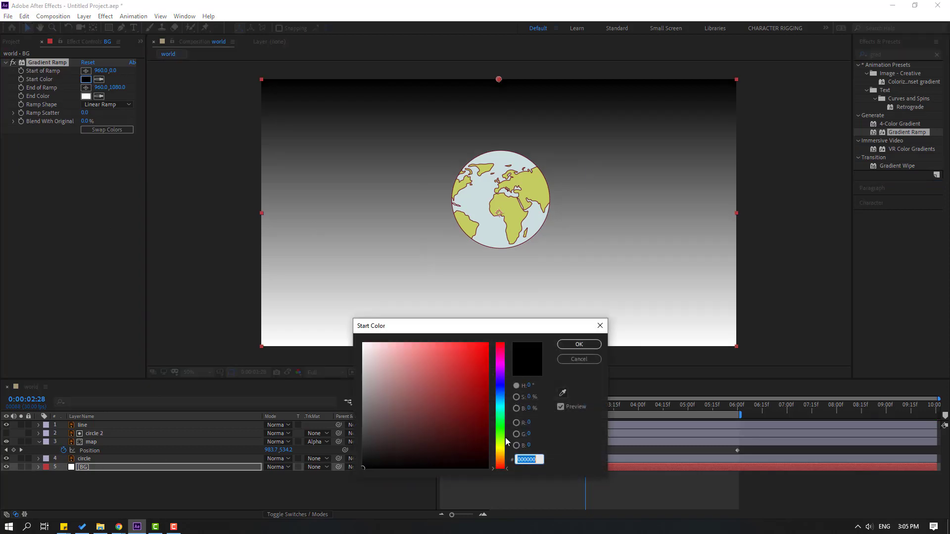
drag(502, 394, 500, 382)
drag(456, 428, 484, 432)
click(500, 391)
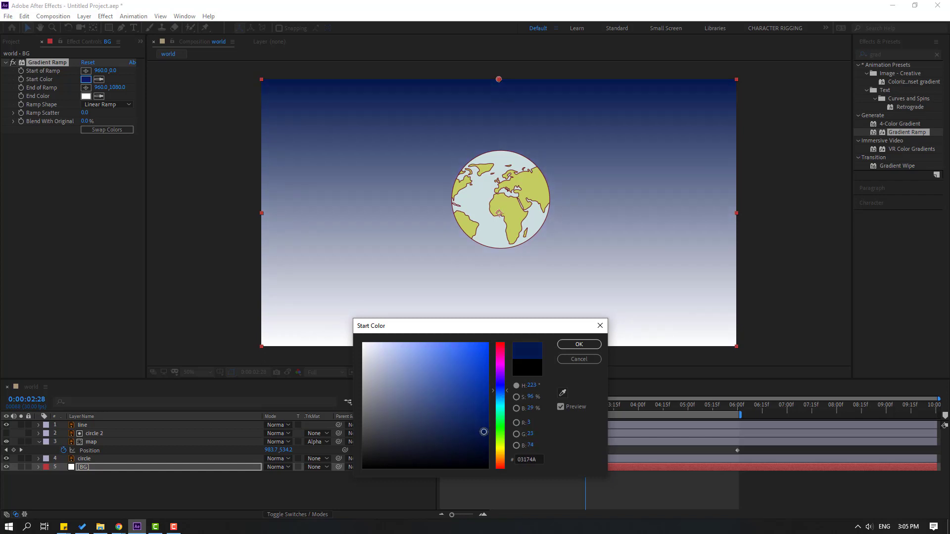
click(579, 344)
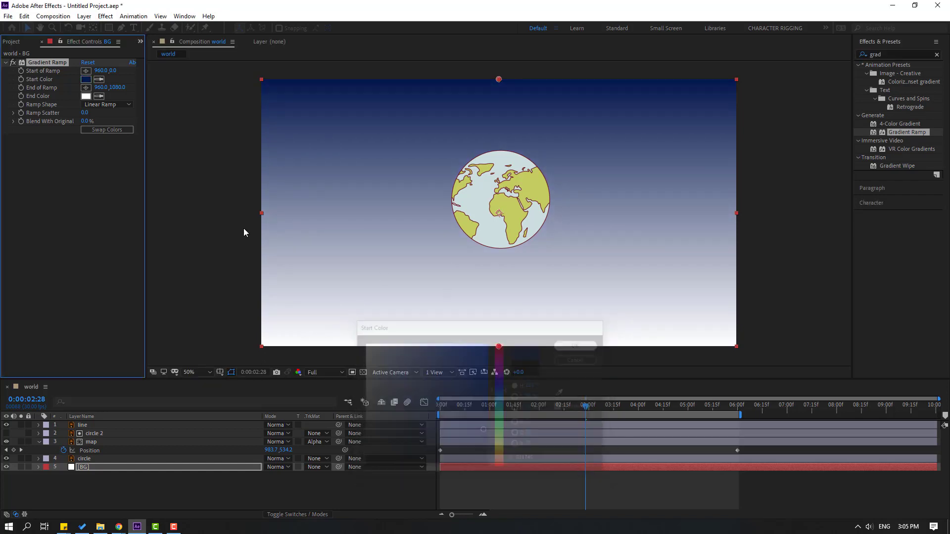
- Set the gradient's end color to a slightly brighter navy blue and preview the animation
click(86, 96)
click(501, 386)
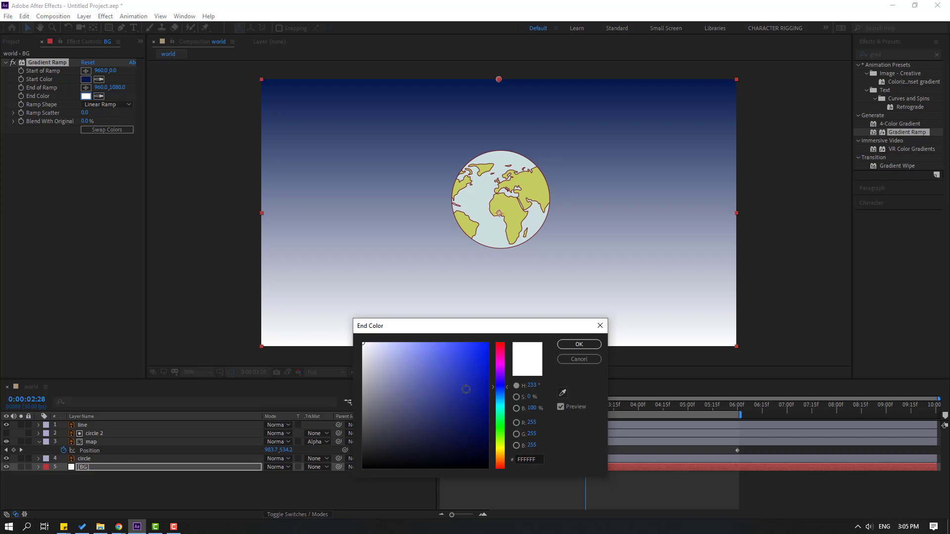
click(474, 406)
mouse_move(474, 405)
mouse_down()
mouse_move(500, 389)
mouse_move(470, 399)
mouse_move(460, 389)
mouse_move(474, 402)
mouse_up()
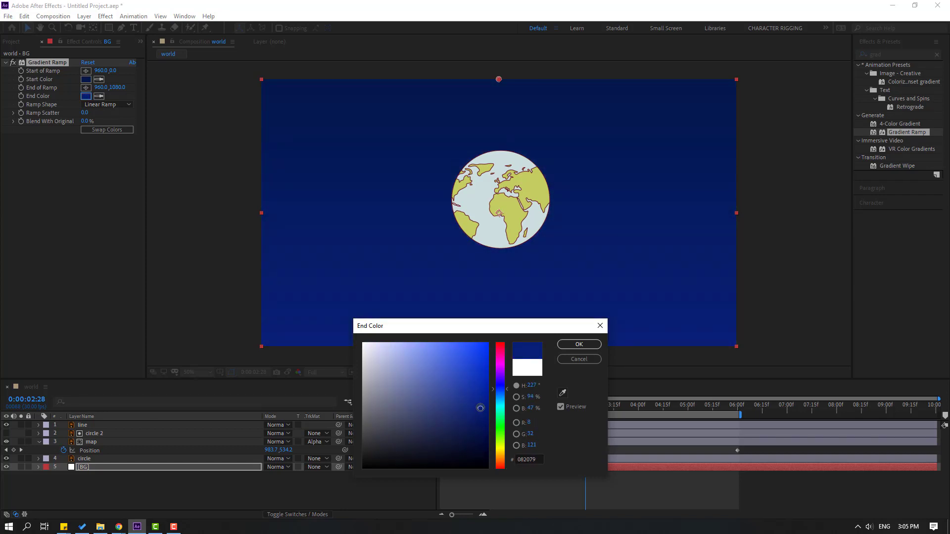
click(579, 344)
click(281, 480)
key(space)
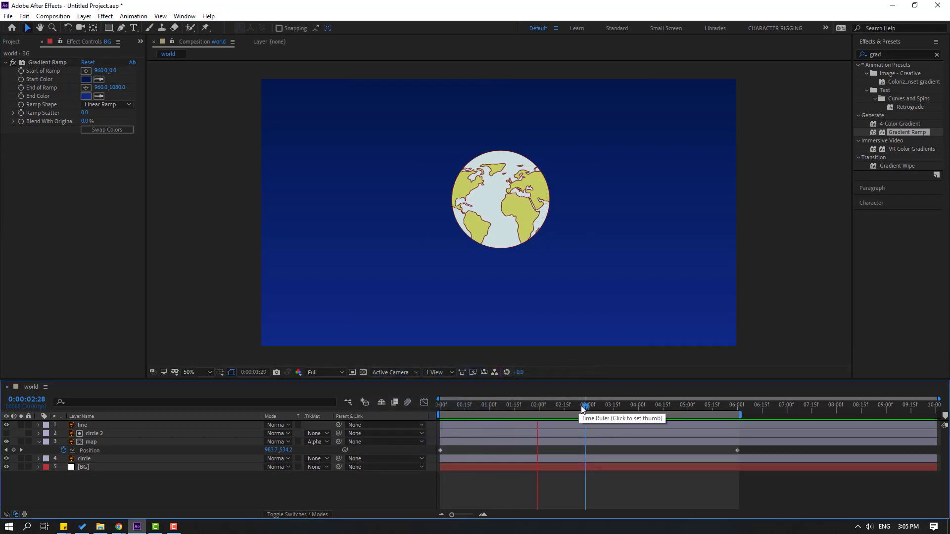
- Pre-compose the line, circle 2, map and circle layers as "earth" and return to the world composition
click(39, 442)
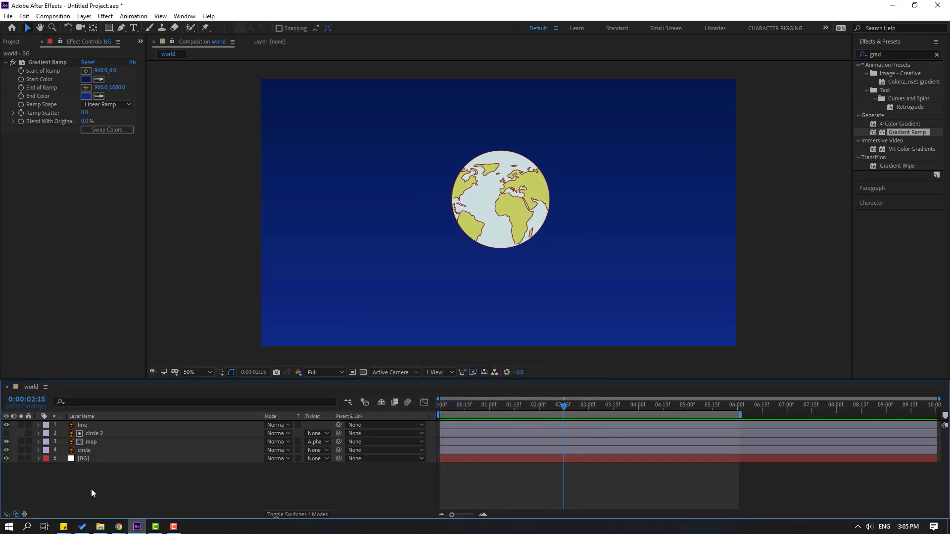
click(97, 450)
shift+click(89, 442)
shift+click(95, 435)
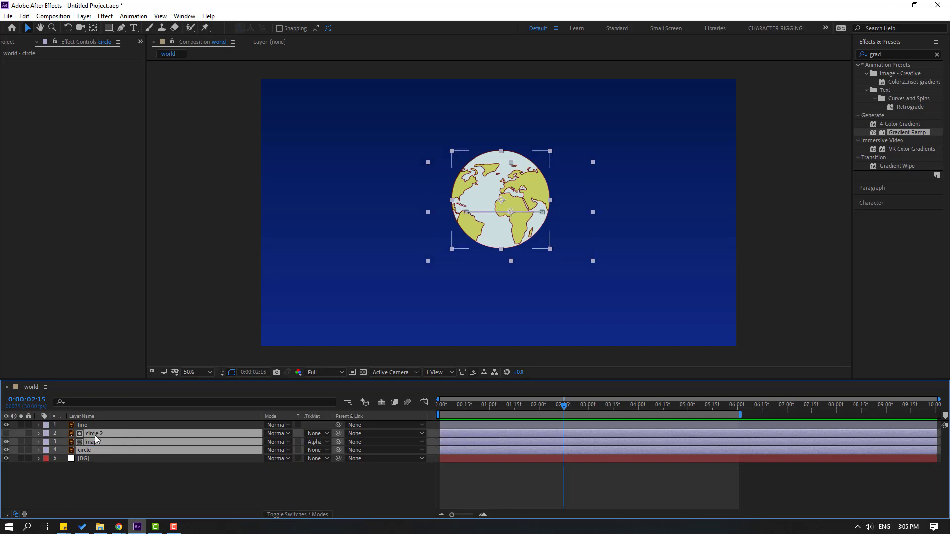
shift+click(85, 427)
right_click(113, 441)
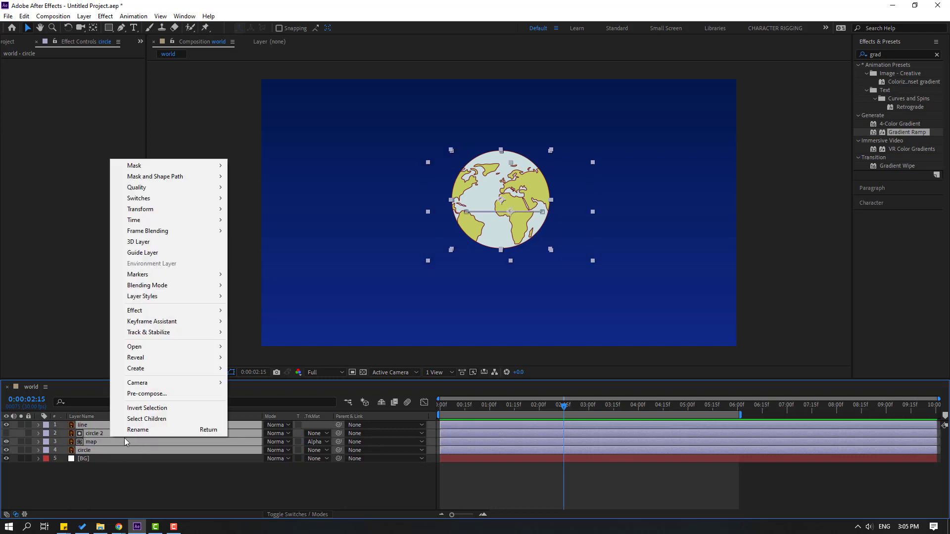
click(139, 394)
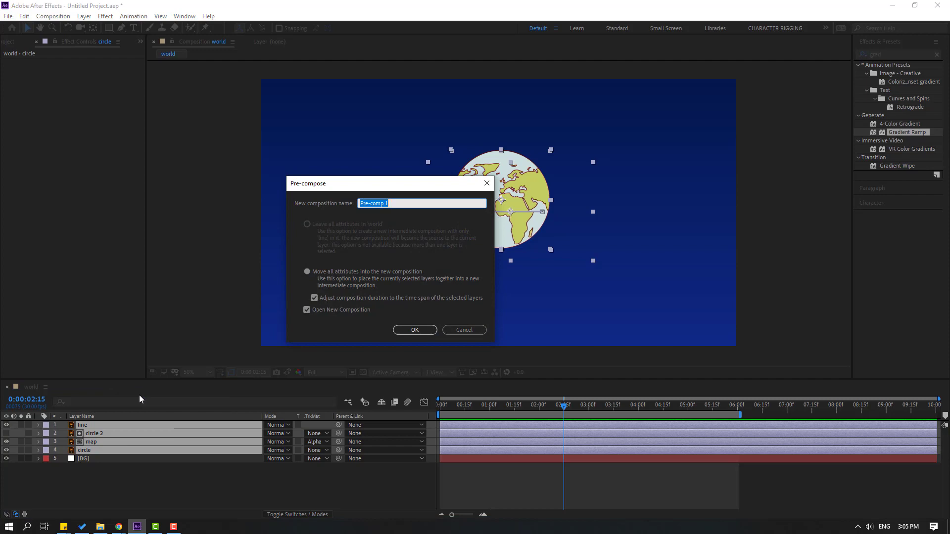
text(earth)
click(405, 332)
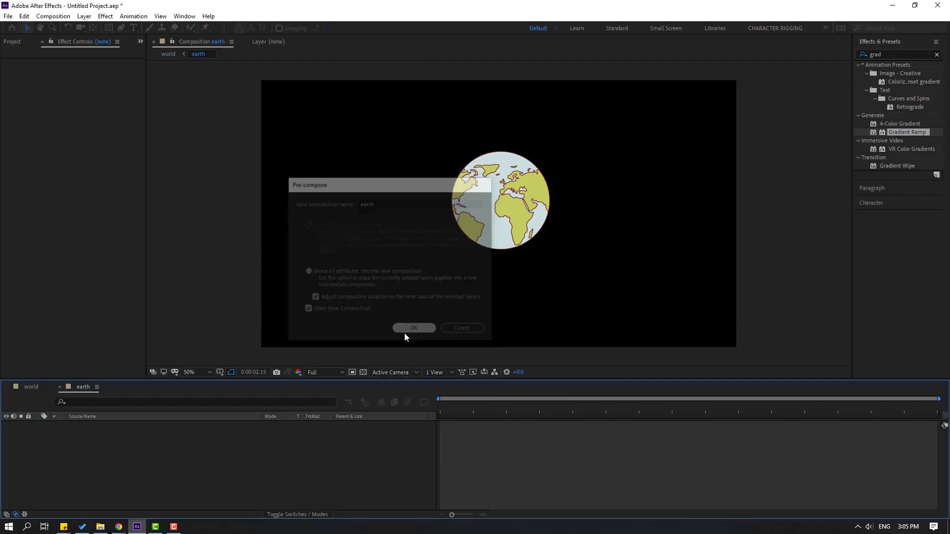
click(35, 391)
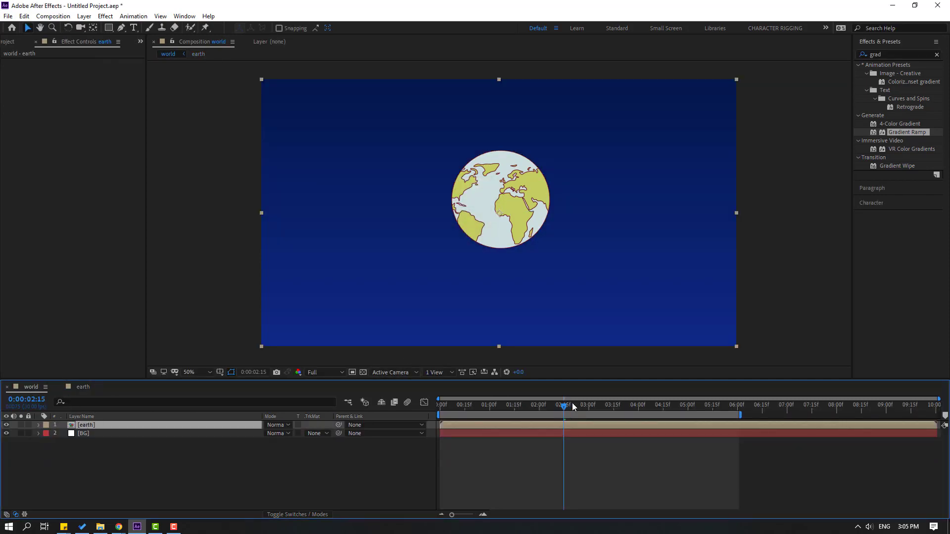
- Apply the Stylize Glow effect to the earth layer with threshold 89.8%, radius 151 and intensity 1.6
click(870, 56)
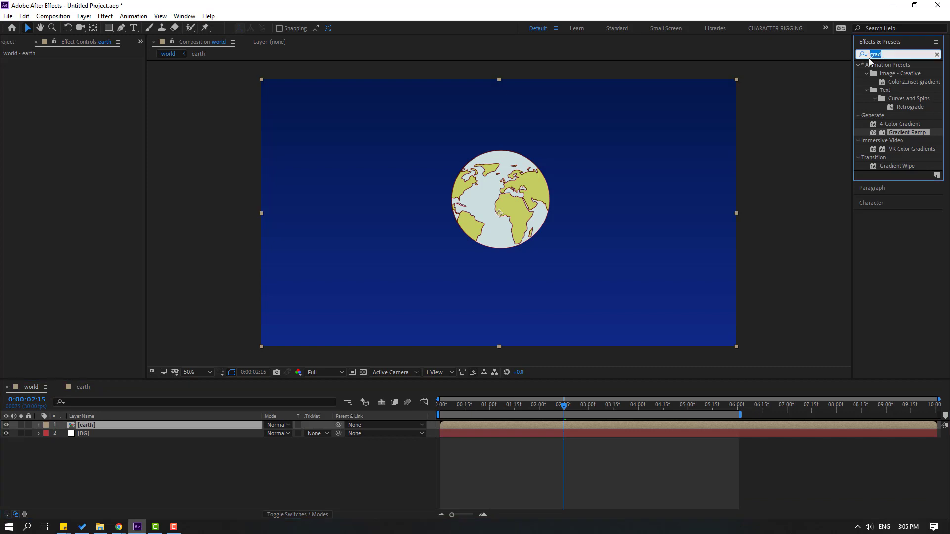
text(glow)
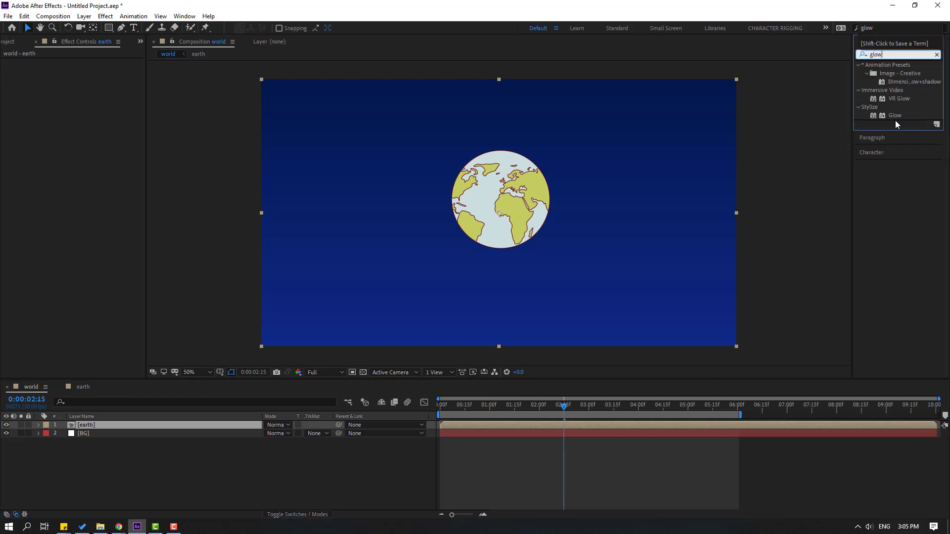
drag(895, 117, 80, 428)
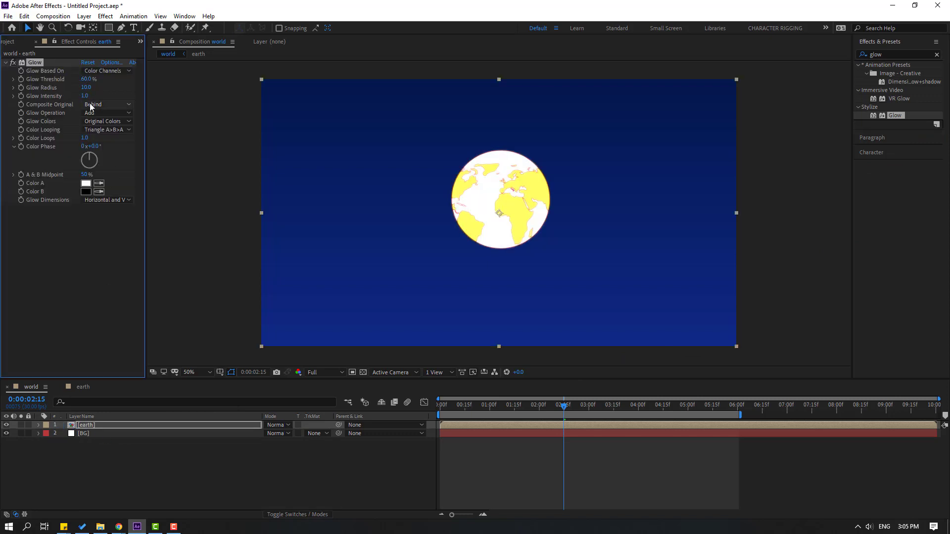
drag(89, 90, 125, 83)
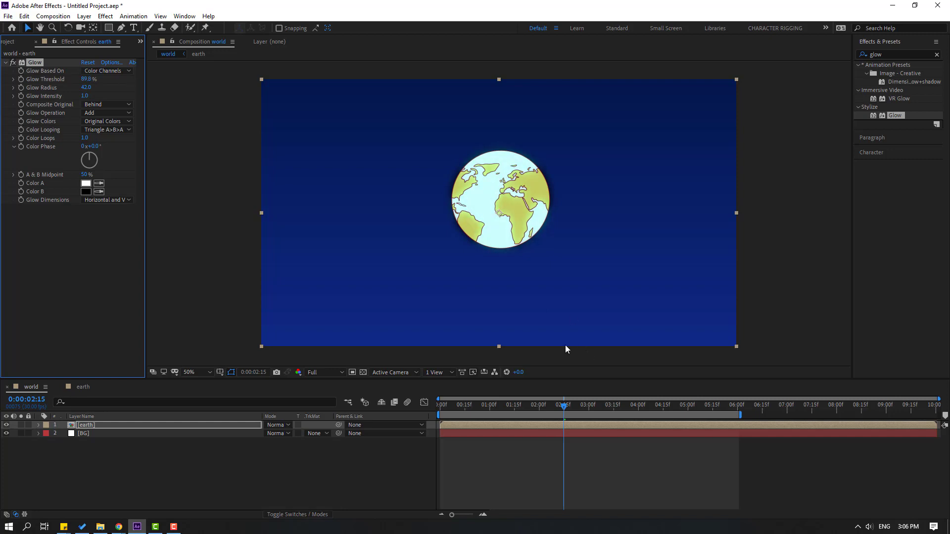
drag(506, 410, 578, 403)
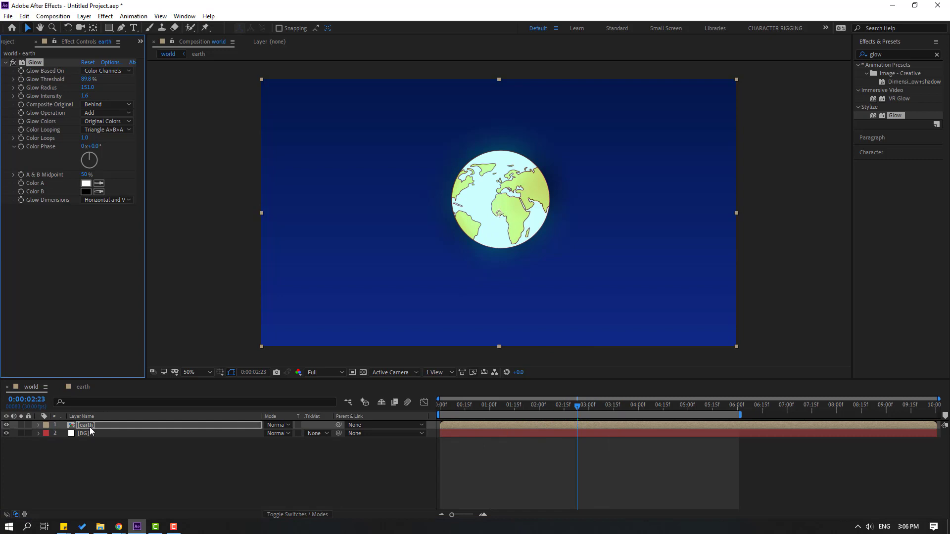
- Scale the earth layer to 144%, move it slightly down to centre the globe in the frame, and preview the animation
click(87, 425)
key(s)
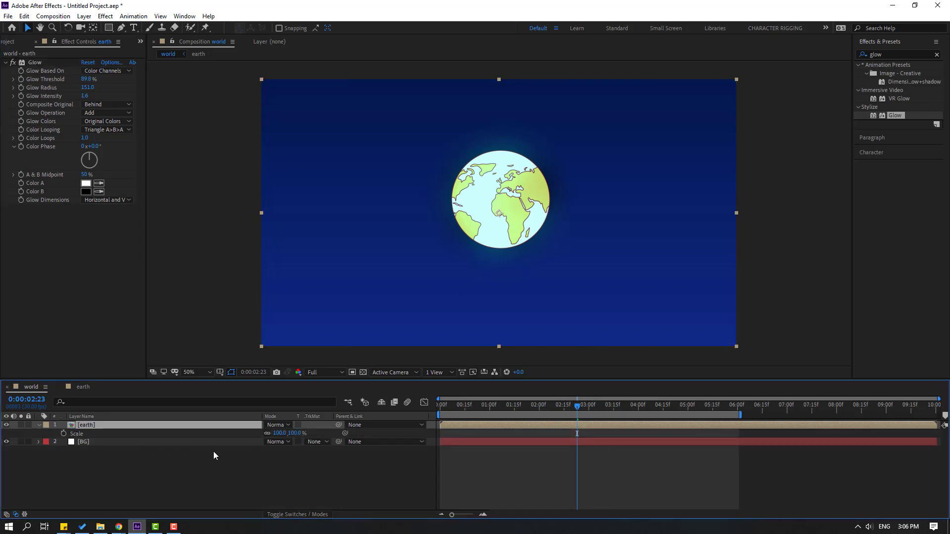
drag(276, 434, 297, 433)
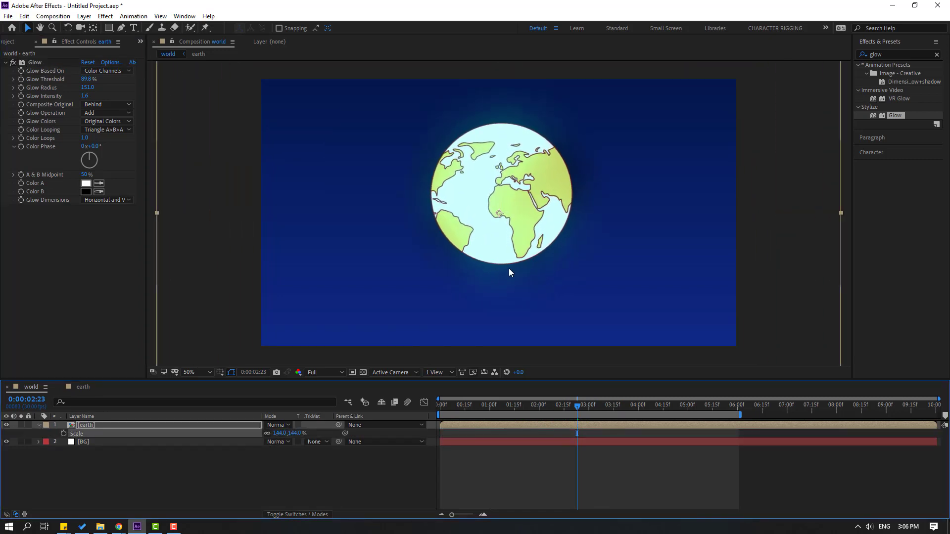
drag(516, 230, 521, 254)
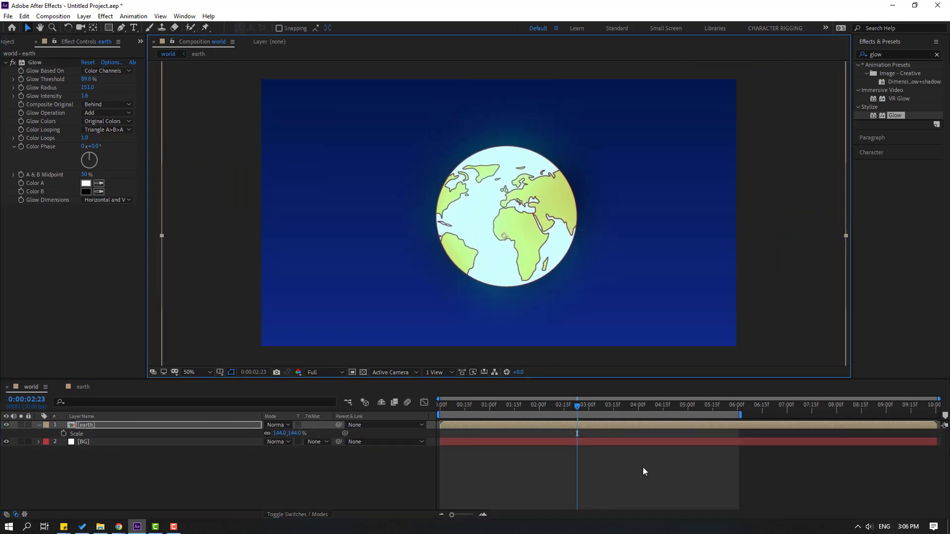
key(space)
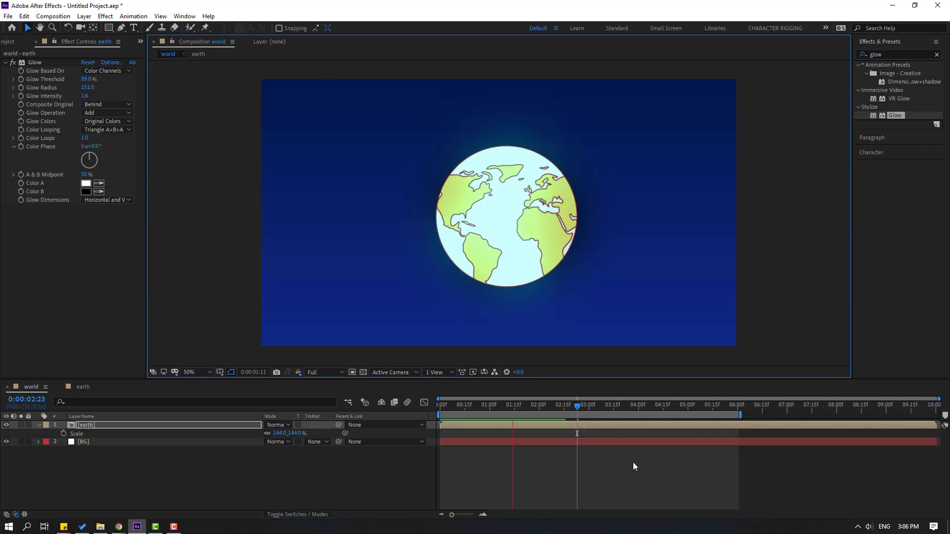
key(space)
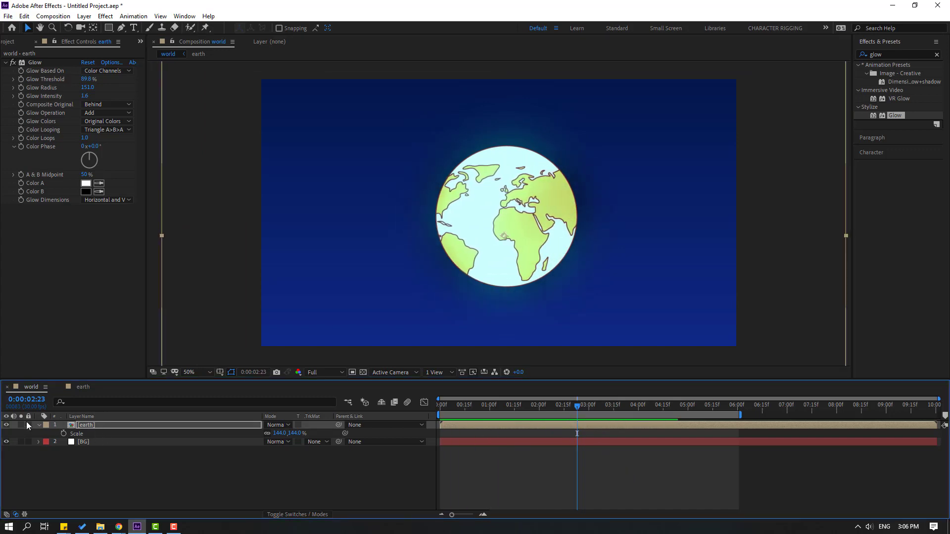
- Duplicate the earth layer and rename the lower copy "light"
click(38, 426)
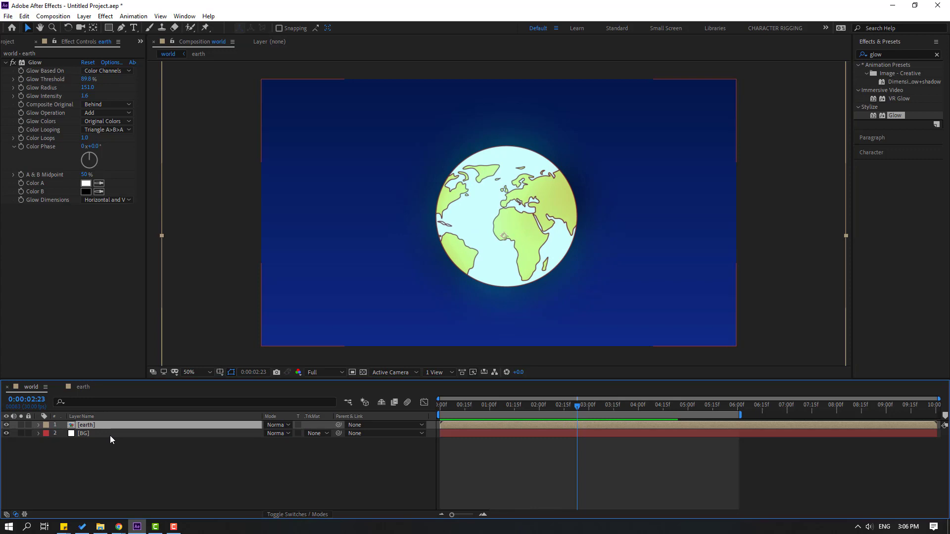
key(ctrl+d)
click(90, 433)
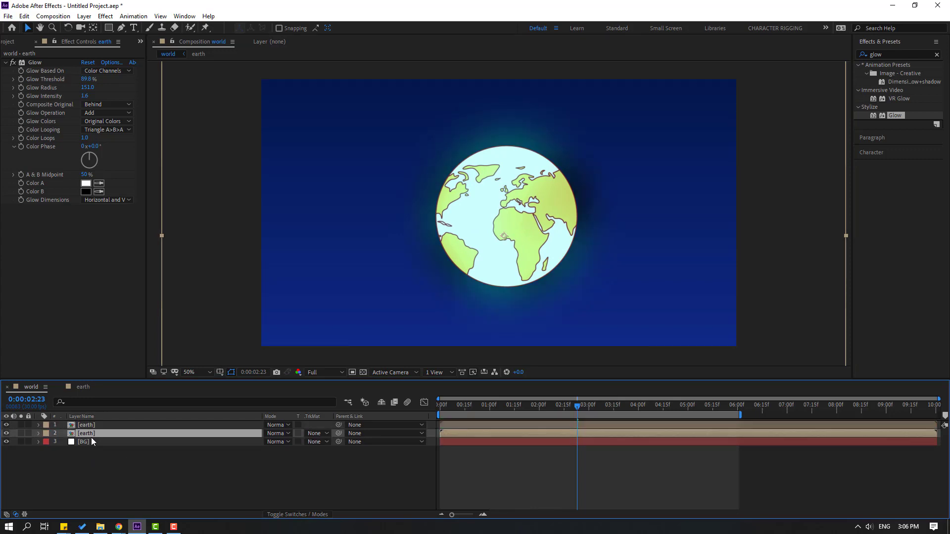
key(Return)
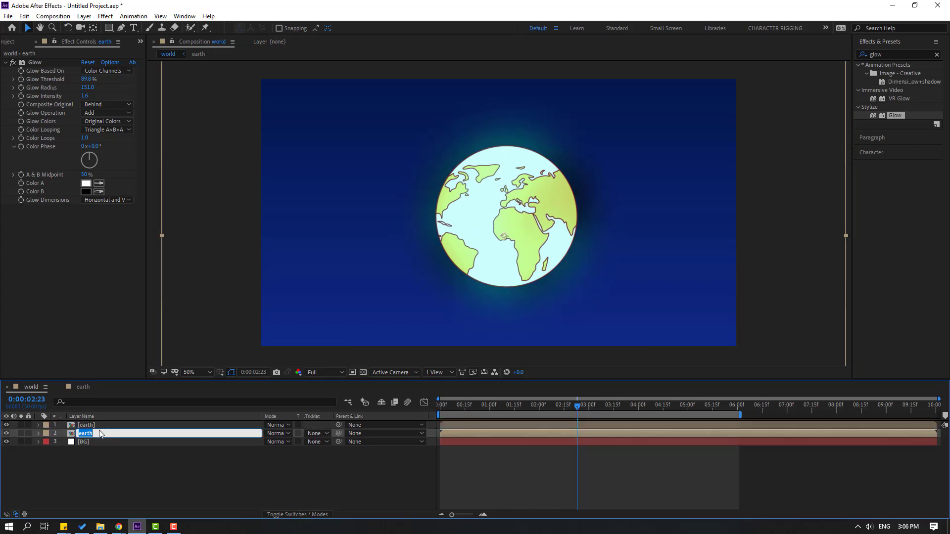
text(light)
key(Return)
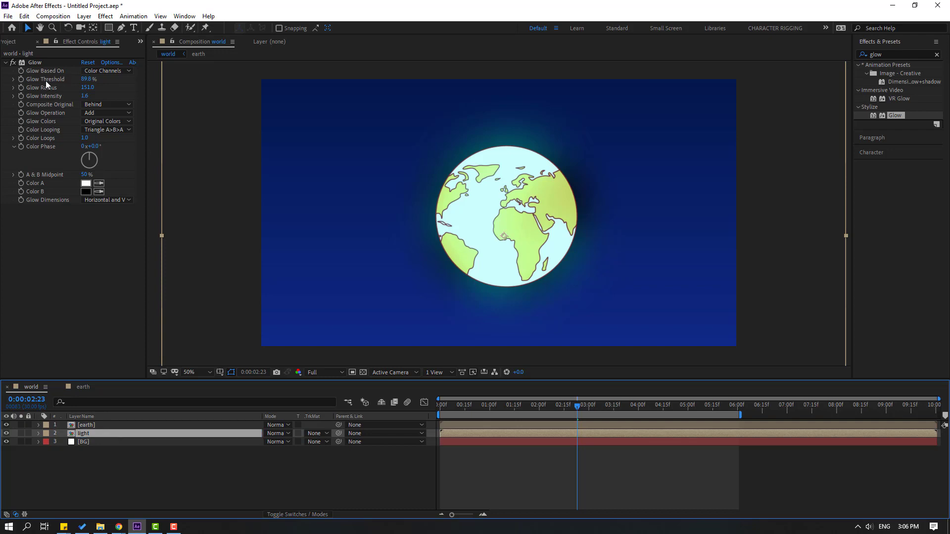
- Delete the light layer's existing Glow effect and apply a fresh Stylize Glow to it
click(34, 63)
key(Delete)
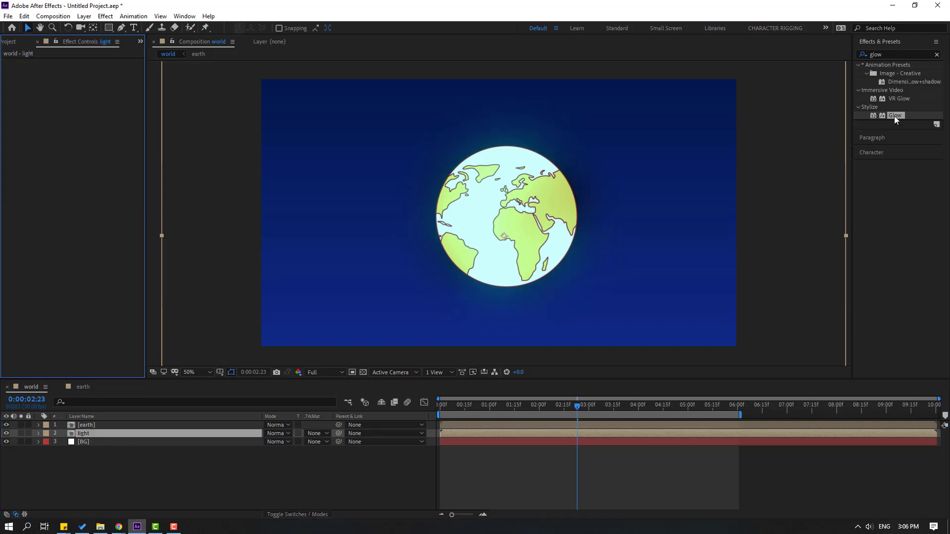
drag(896, 120, 82, 435)
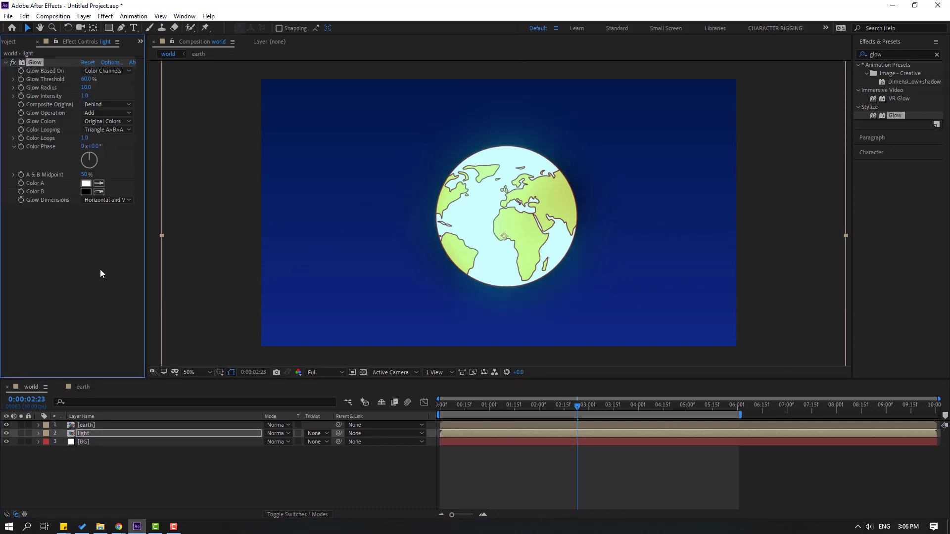
- Set the light layer's Glow radius to 241 and threshold to 77.6%, and preview the animation
drag(86, 88, 262, 65)
drag(203, 75, 207, 75)
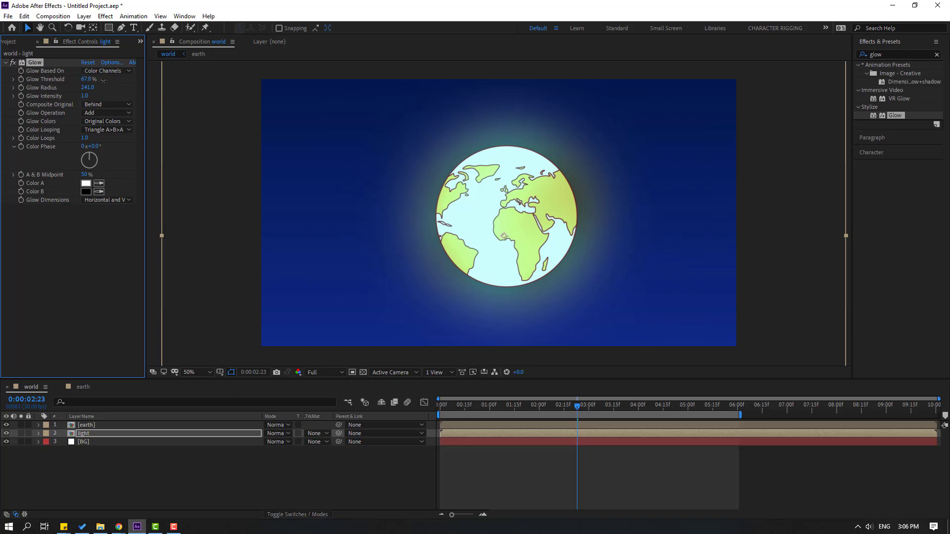
drag(87, 80, 113, 71)
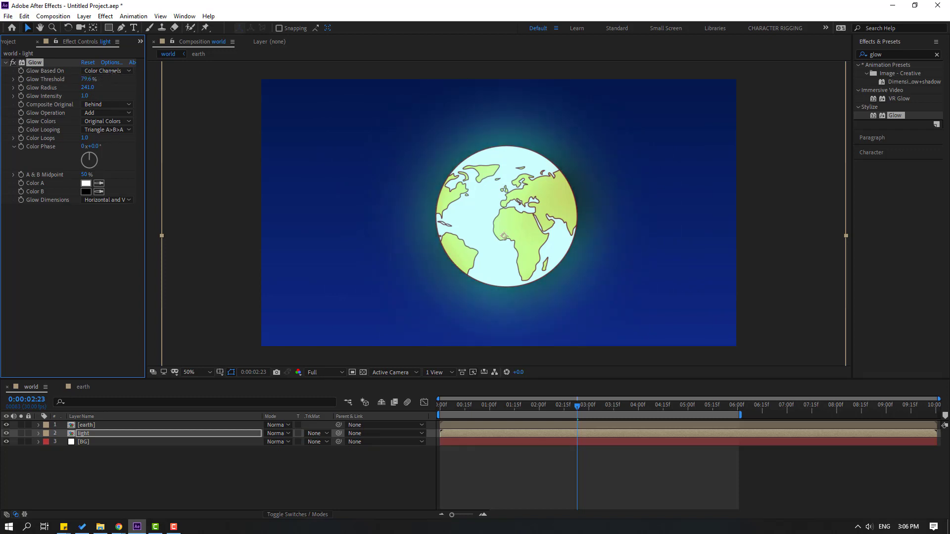
click(549, 470)
key(space)
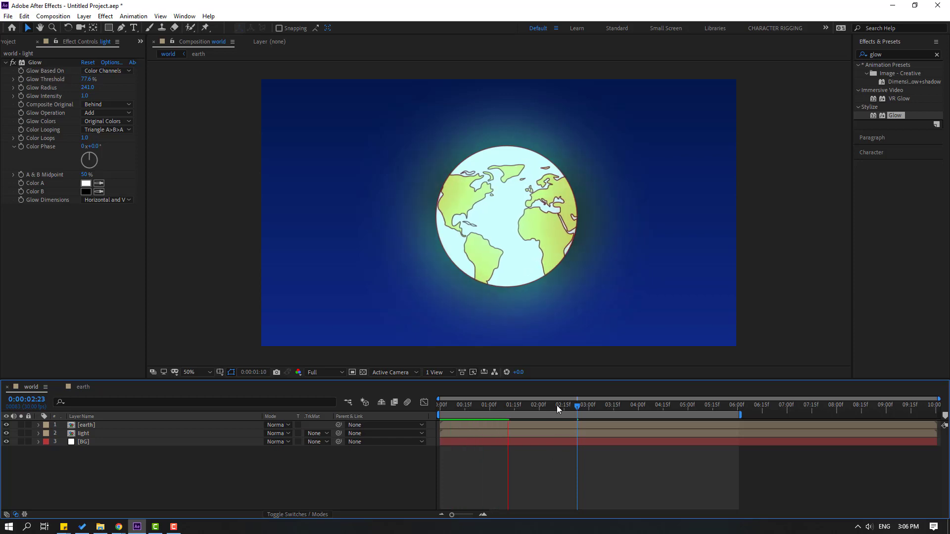
click(553, 405)
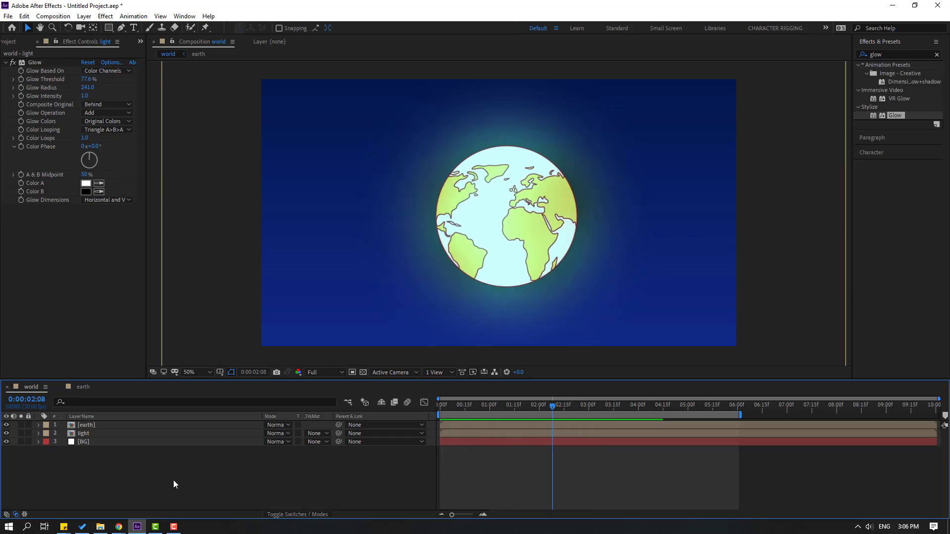
- Create a white 1920 x 1080 solid named "space" and place it between the light and BG layers
right_click(136, 478)
mouse_move(233, 372)
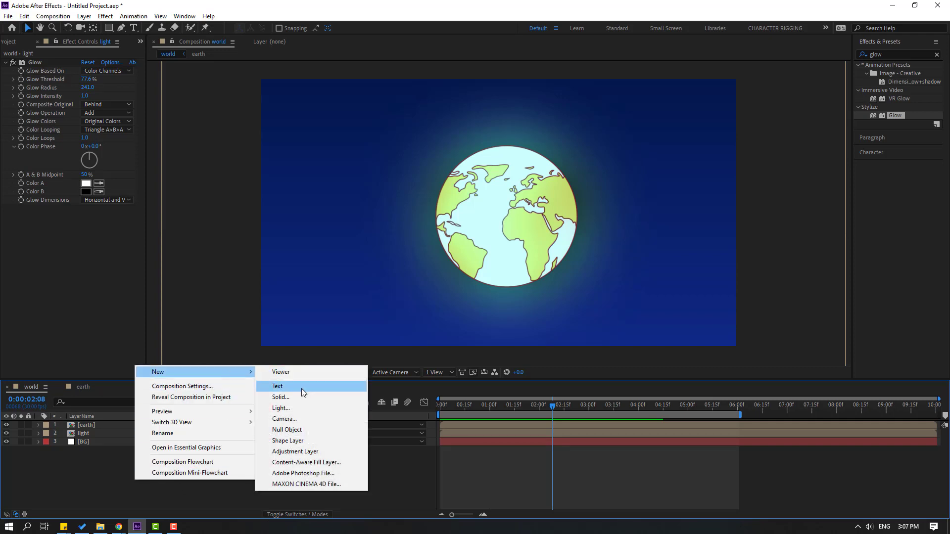
click(289, 398)
text(space)
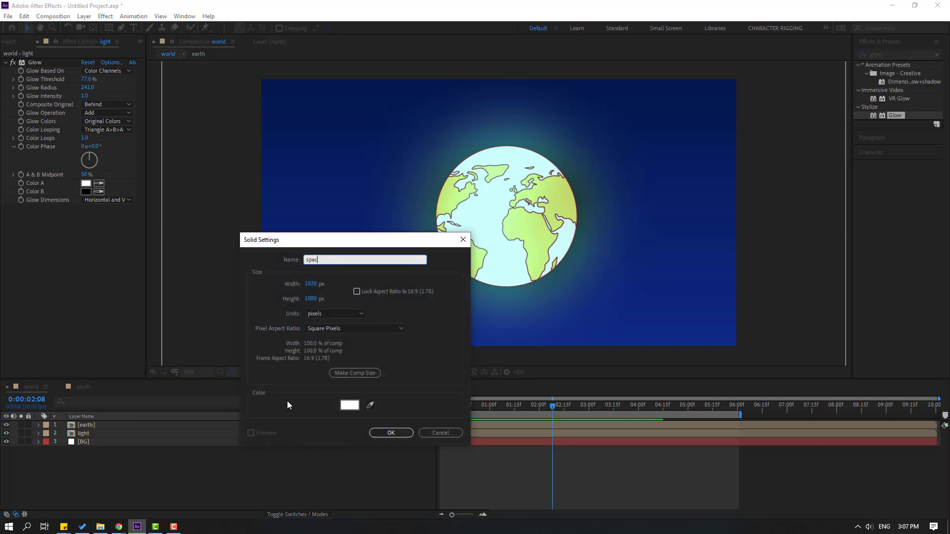
click(388, 434)
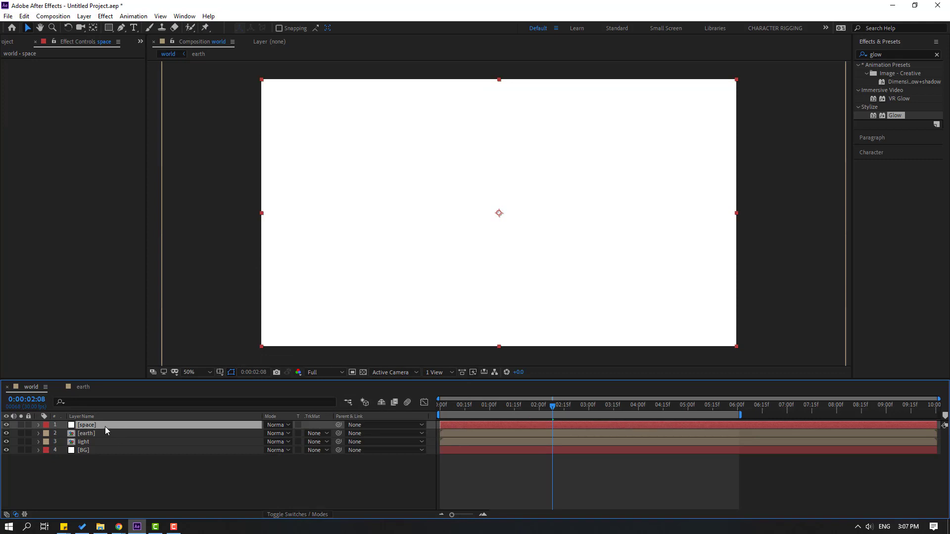
drag(106, 439, 106, 447)
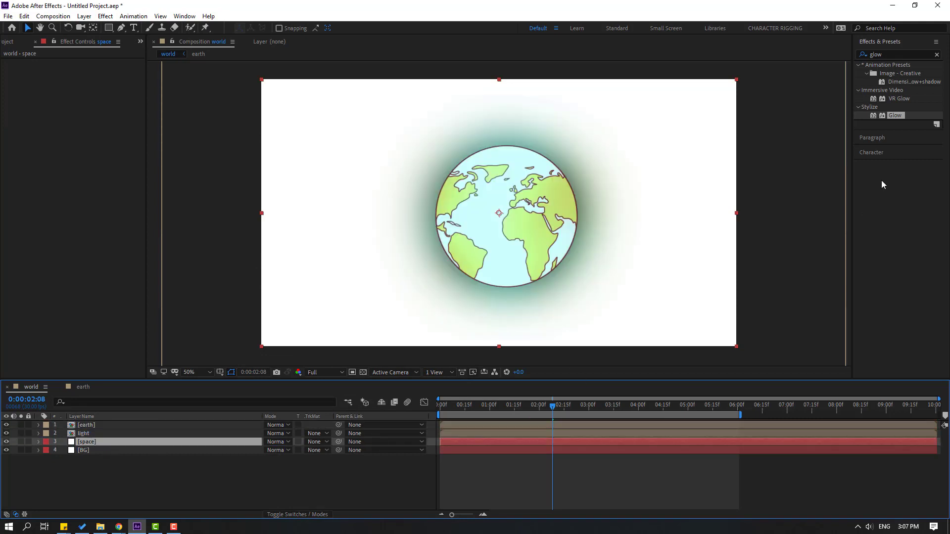
- Apply the Particle Playground effect to the space layer, solo the layer and scrub through its particles
click(862, 57)
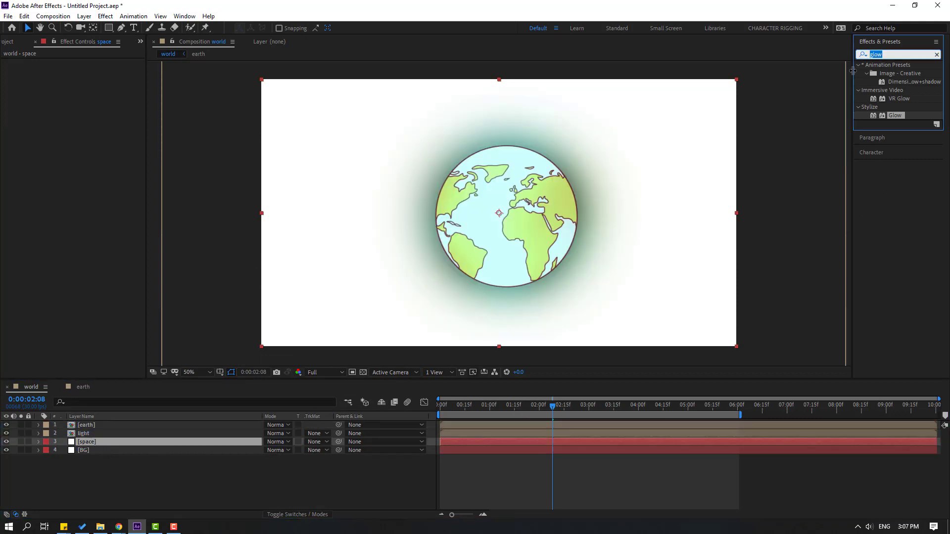
text(particle)
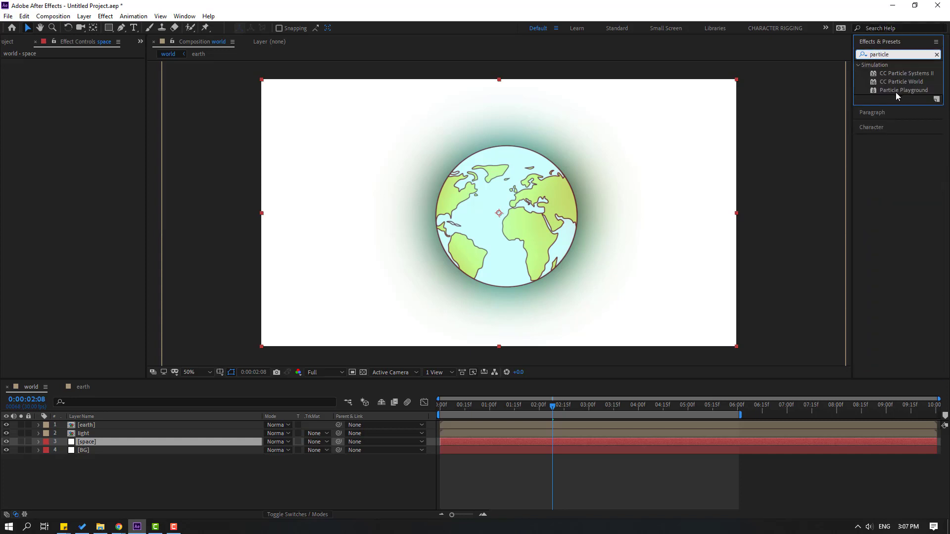
drag(896, 92, 87, 443)
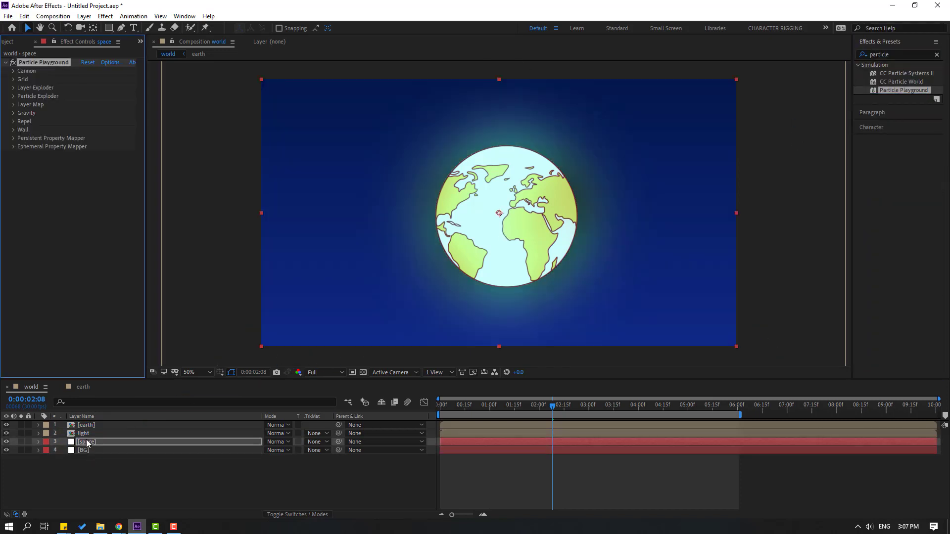
click(21, 442)
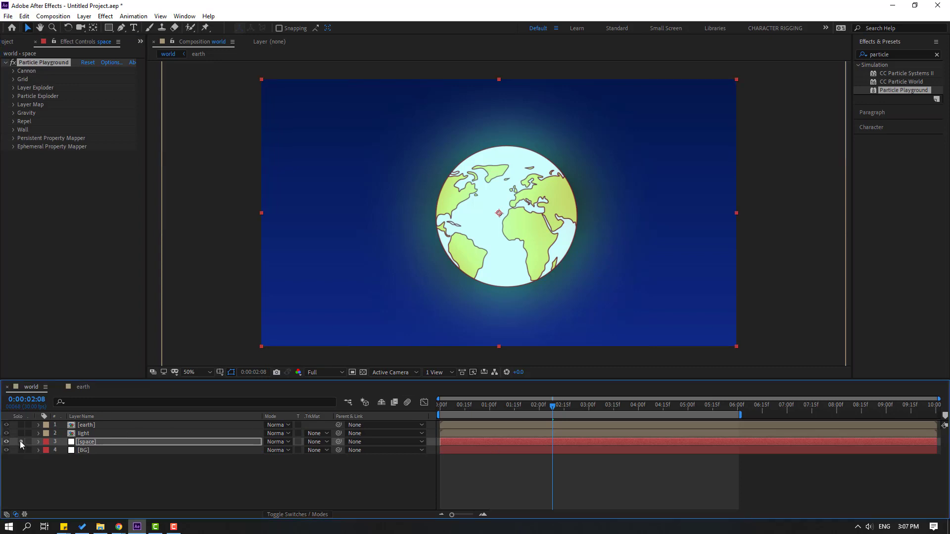
drag(472, 403, 572, 399)
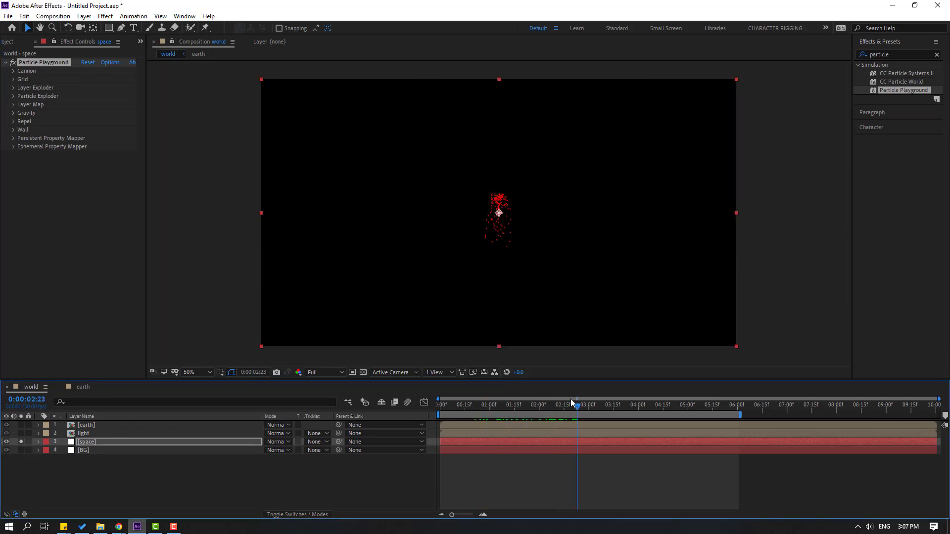
- Set the Particle Playground cannon's barrel radius to 1872, velocity to 182 and particle radius to 3, checking the particles in a preview
click(14, 71)
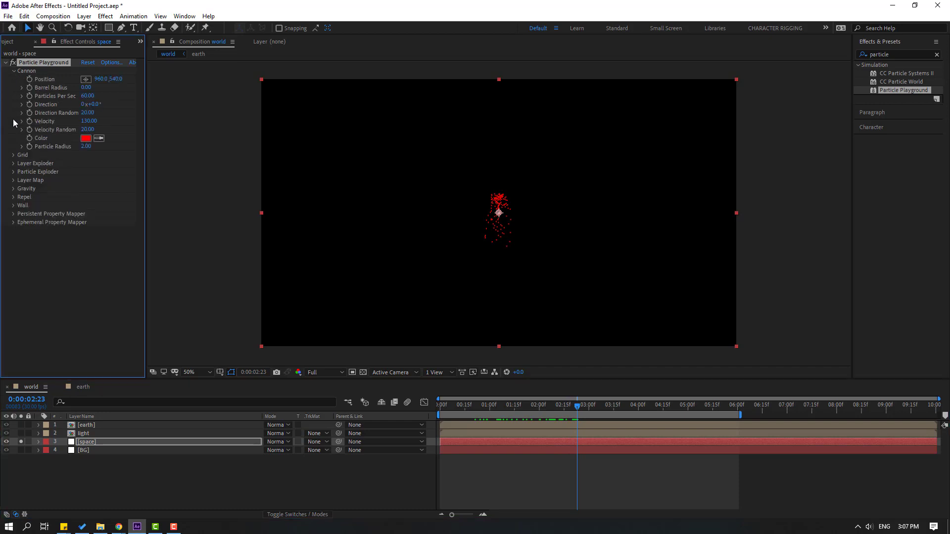
drag(86, 87, 203, 86)
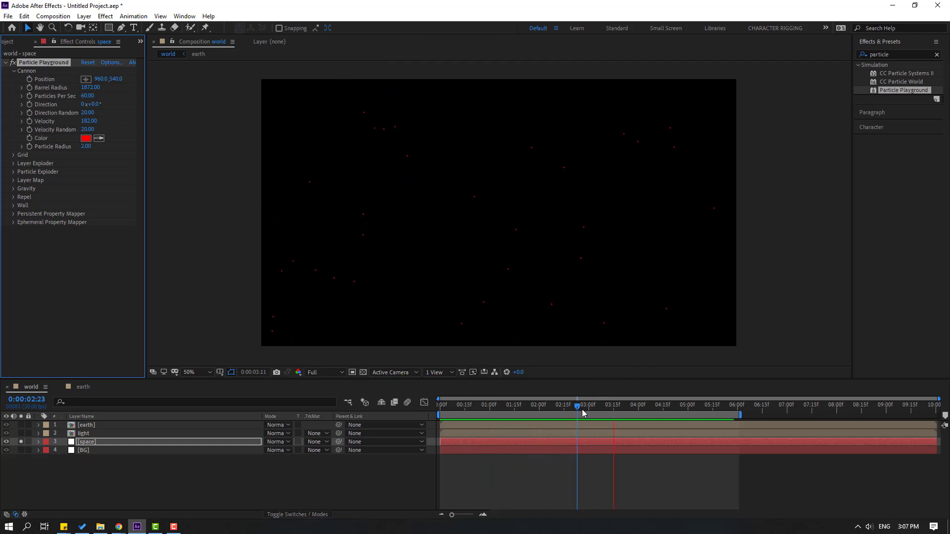
key(space)
click(86, 154)
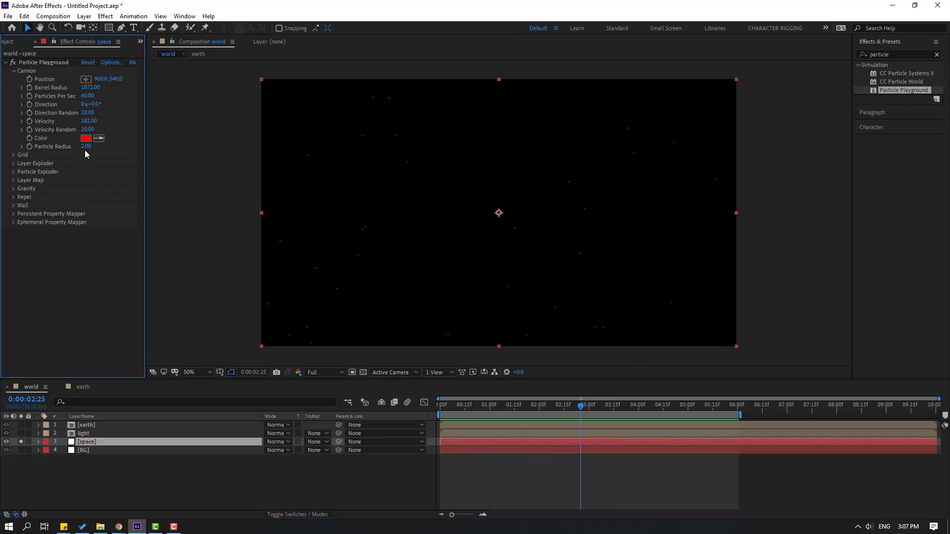
drag(86, 153, 88, 158)
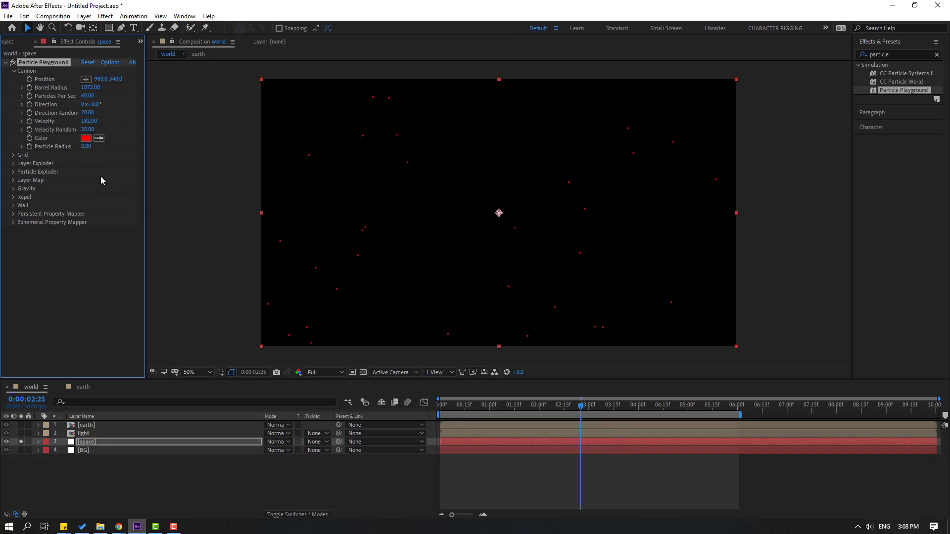
- Change the cannon's particle color to a very pale blue
click(86, 138)
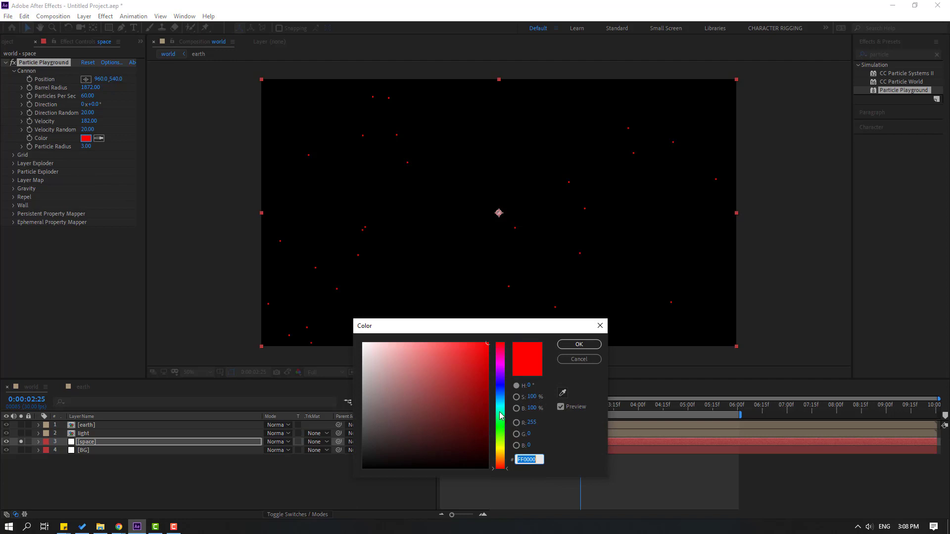
drag(501, 416, 500, 398)
mouse_move(389, 343)
mouse_down()
mouse_move(407, 350)
mouse_move(384, 344)
mouse_up()
click(568, 343)
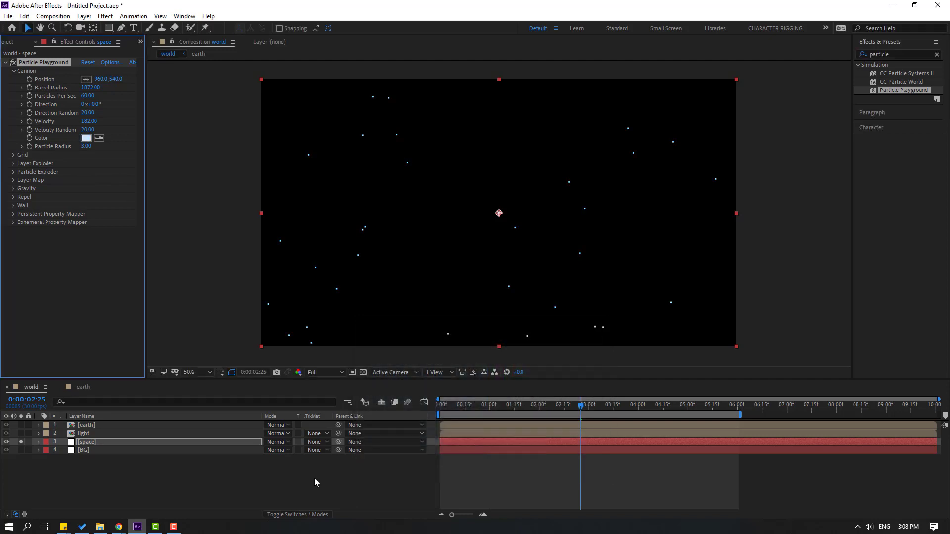
- Turn off solo for the space layer and preview the stars together with the globe
click(315, 483)
click(21, 442)
key(space)
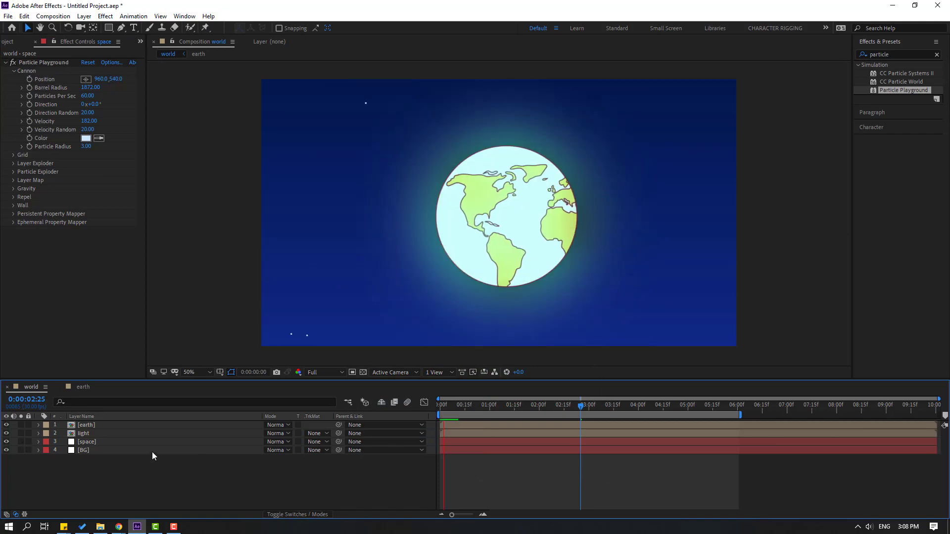
scroll(361, 292, down, 1)
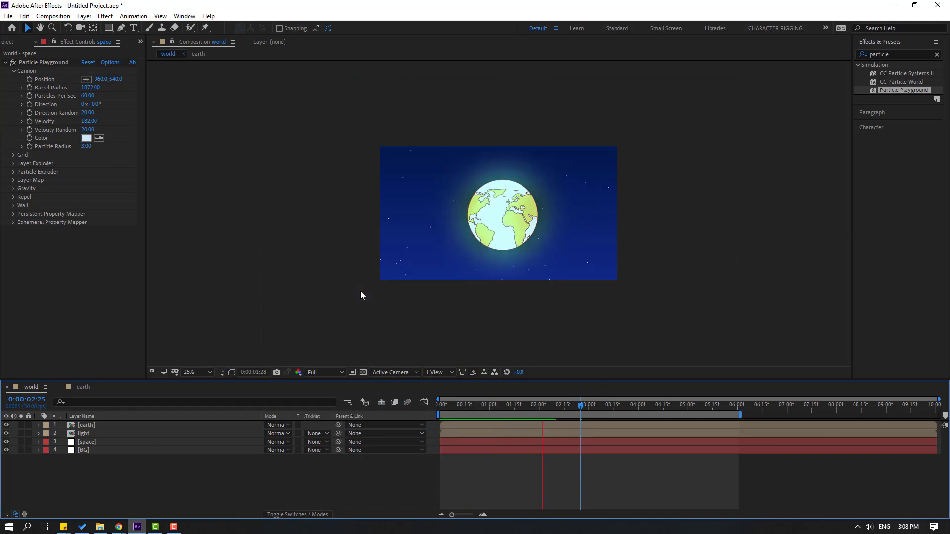
scroll(360, 295, up, 1)
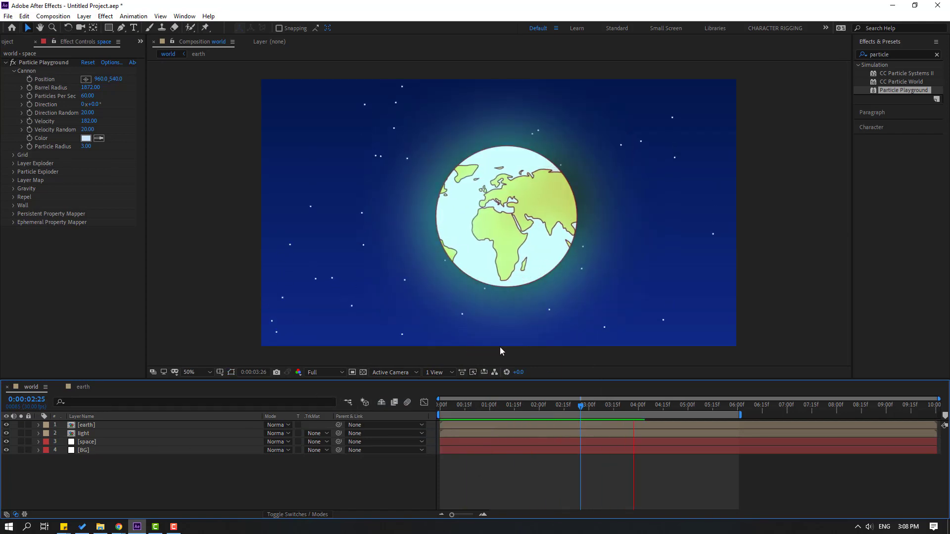
- Shift the space layer about 4 seconds earlier so stars fill the frame from the start, and preview it
drag(565, 407, 494, 409)
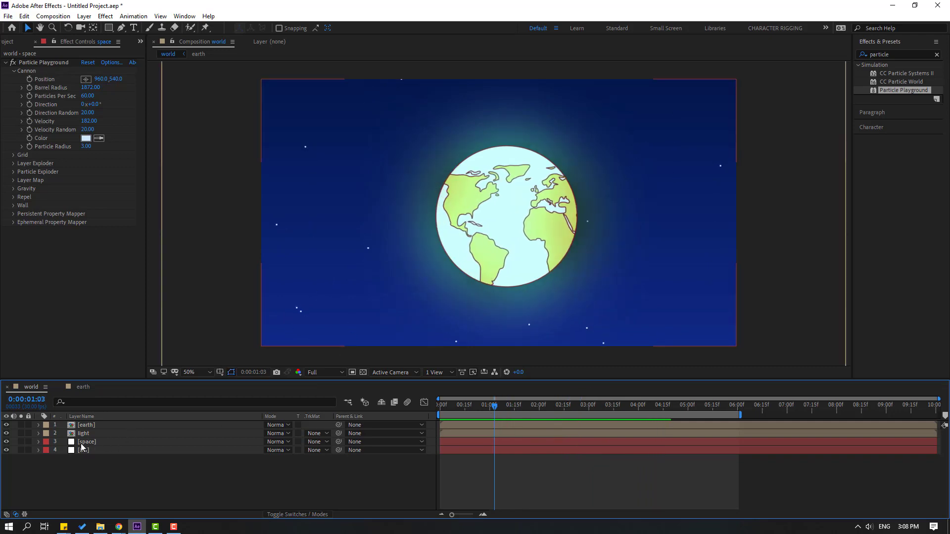
click(81, 443)
drag(573, 444, 402, 457)
key(space)
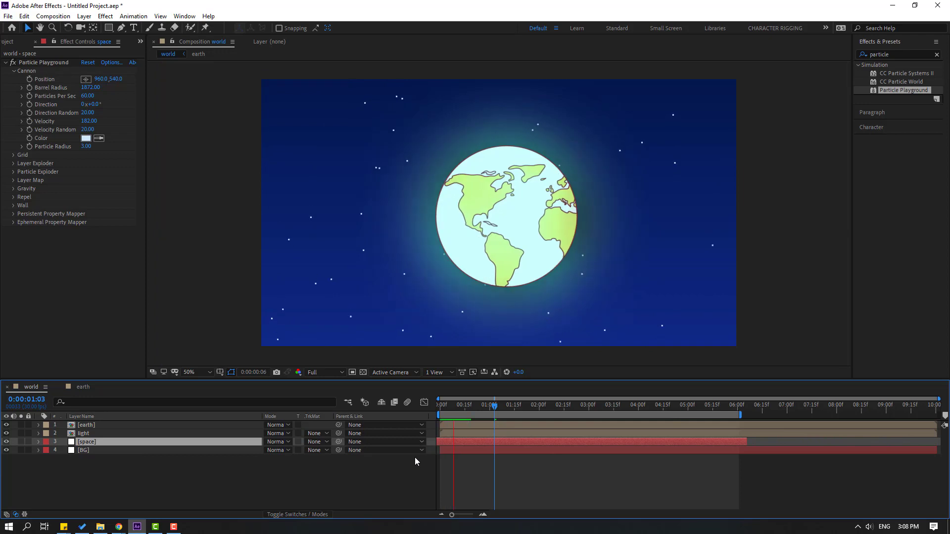
- Set the space layer's cannon velocity to 288 and preview the animation
key(space)
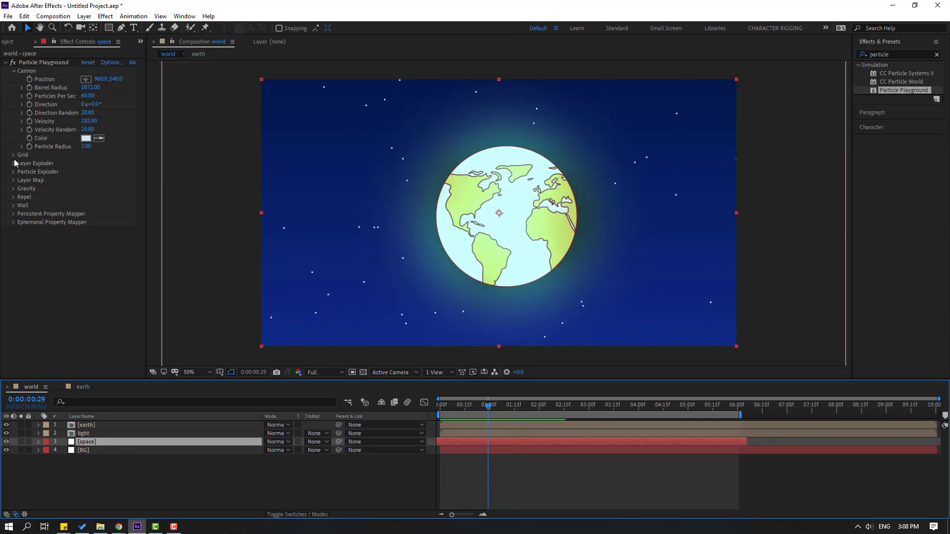
drag(89, 122, 119, 121)
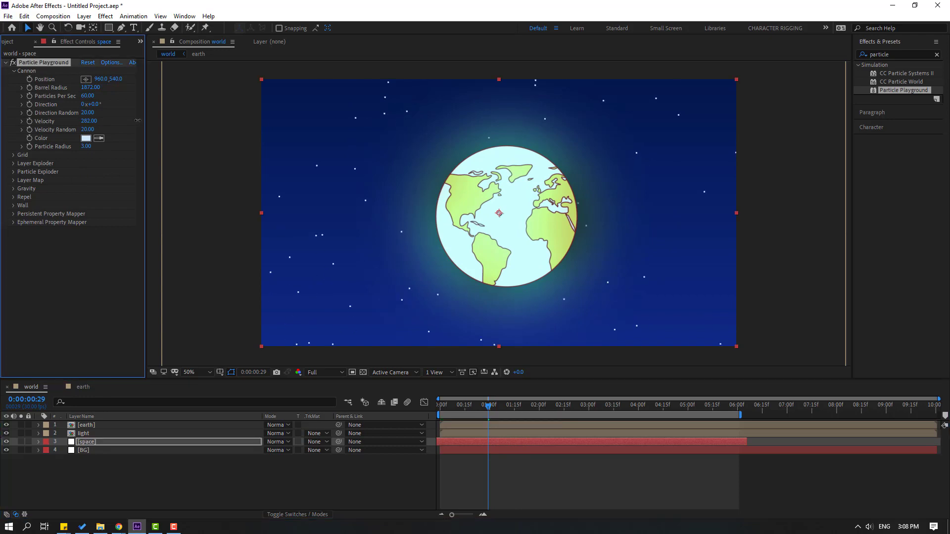
key(space)
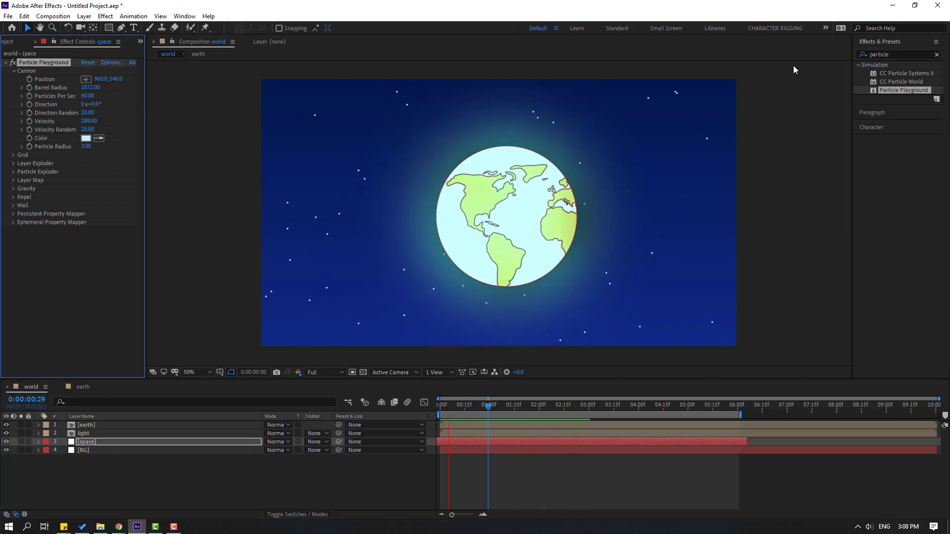
- Apply the Stylize Glow effect to the space layer
click(886, 54)
text(glow)
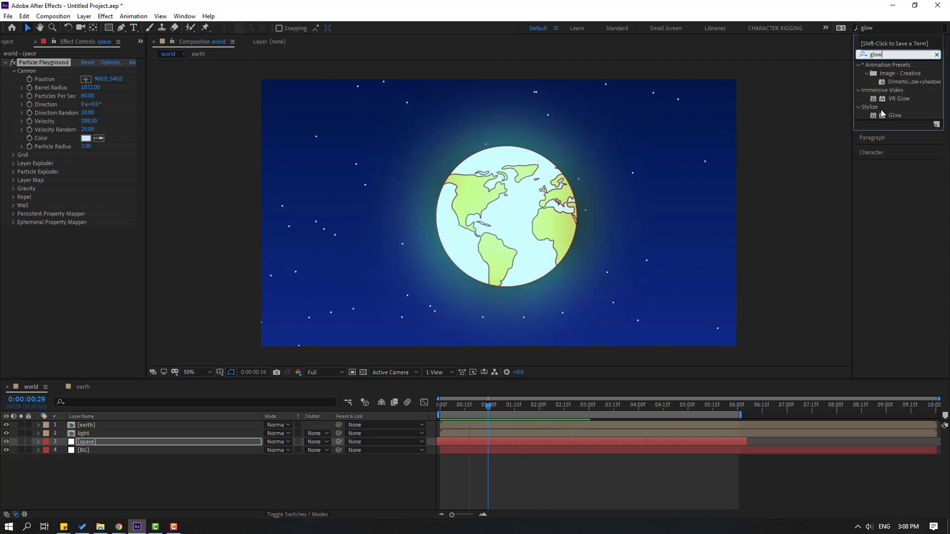
drag(895, 116, 94, 443)
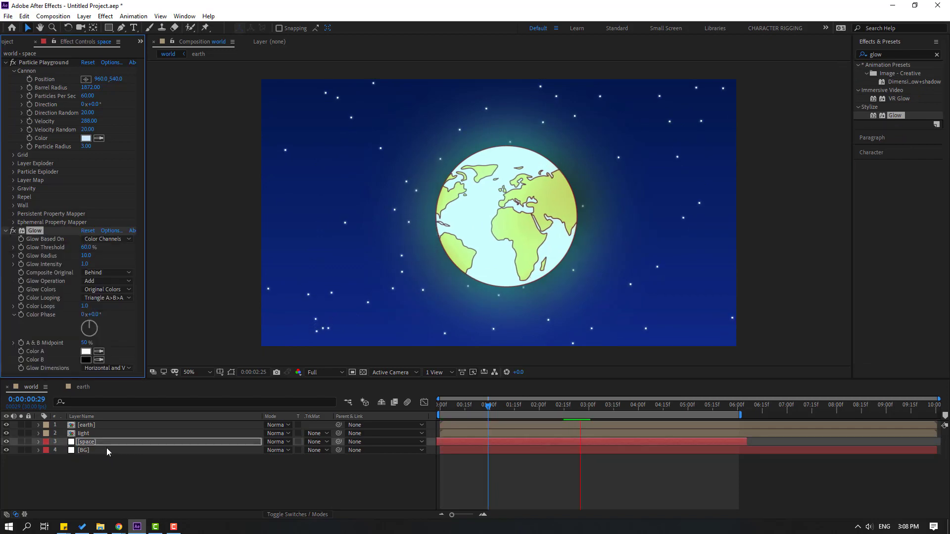
- Set the space layer's Glow radius to 43 and its glow threshold to 35.3%
click(497, 406)
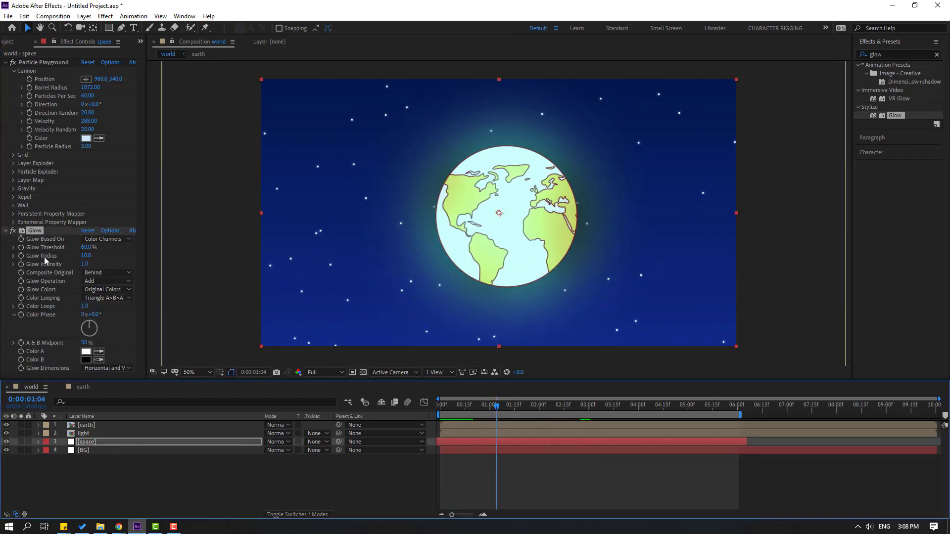
drag(85, 256, 124, 248)
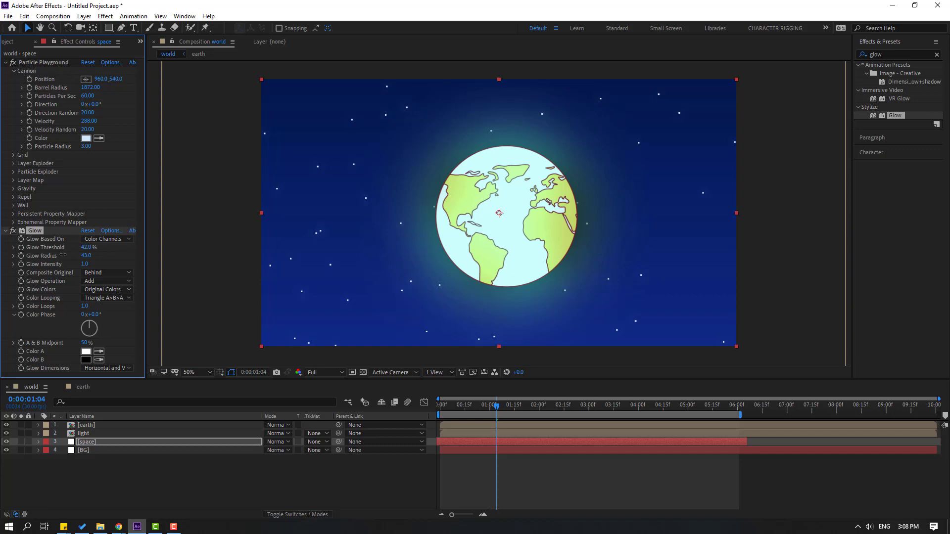
click(497, 403)
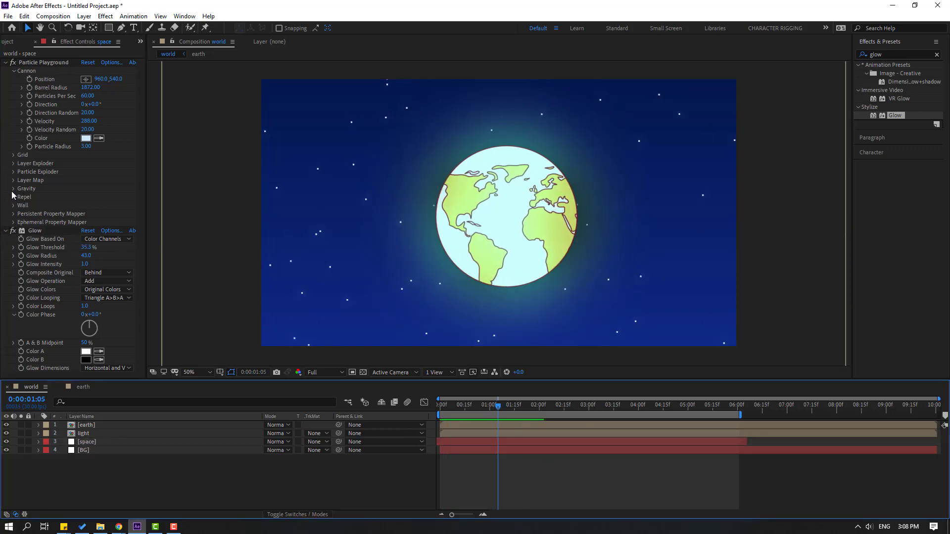
- Set the Particle Playground gravity force on the space layer to -229 and preview the animation
click(6, 231)
click(14, 188)
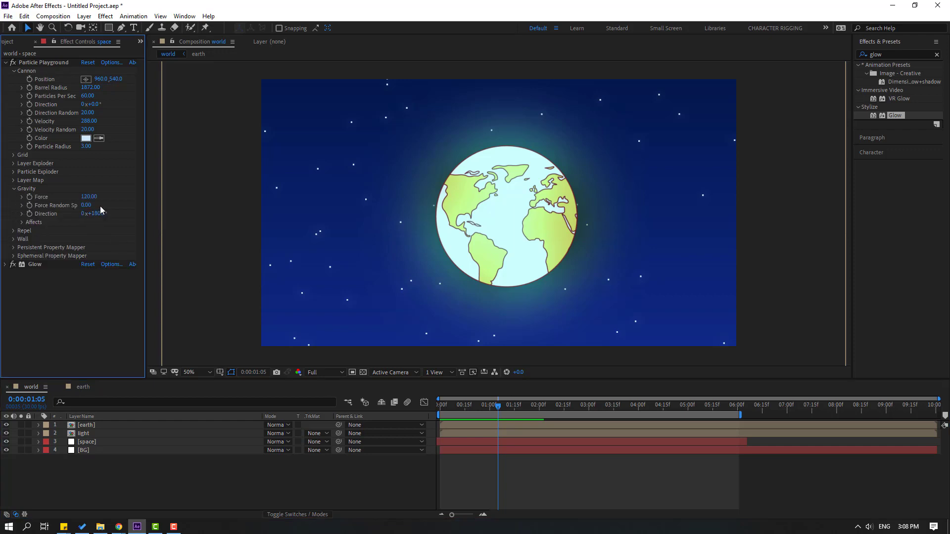
drag(83, 200, 133, 198)
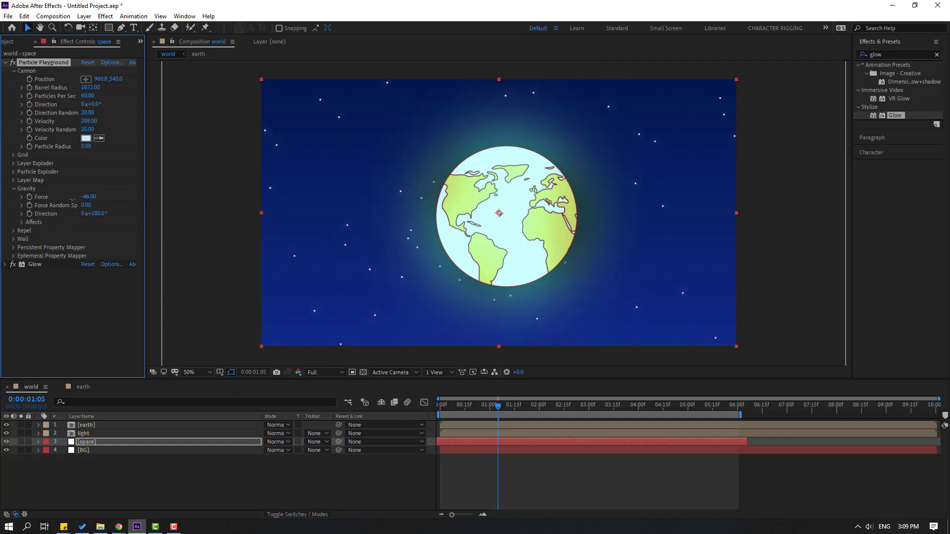
drag(73, 200, 2, 209)
key(space)
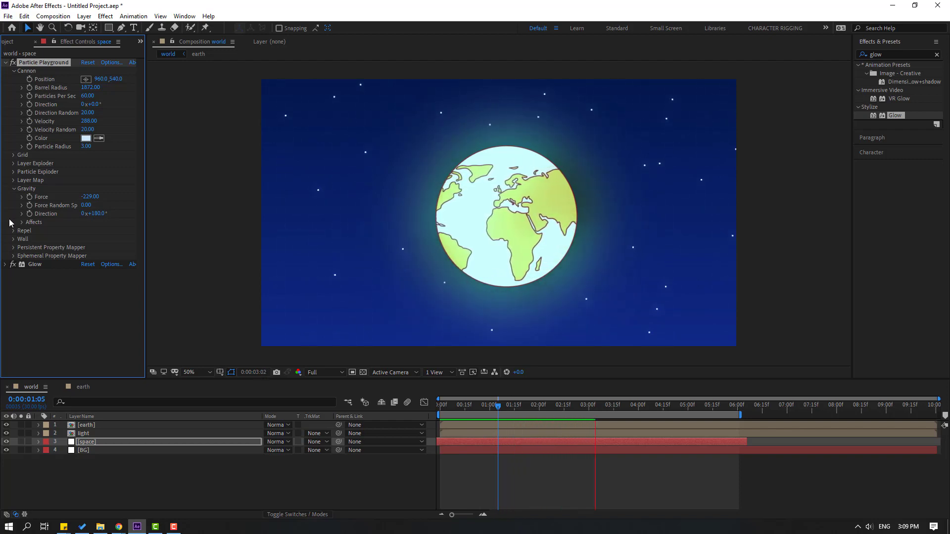
key(space)
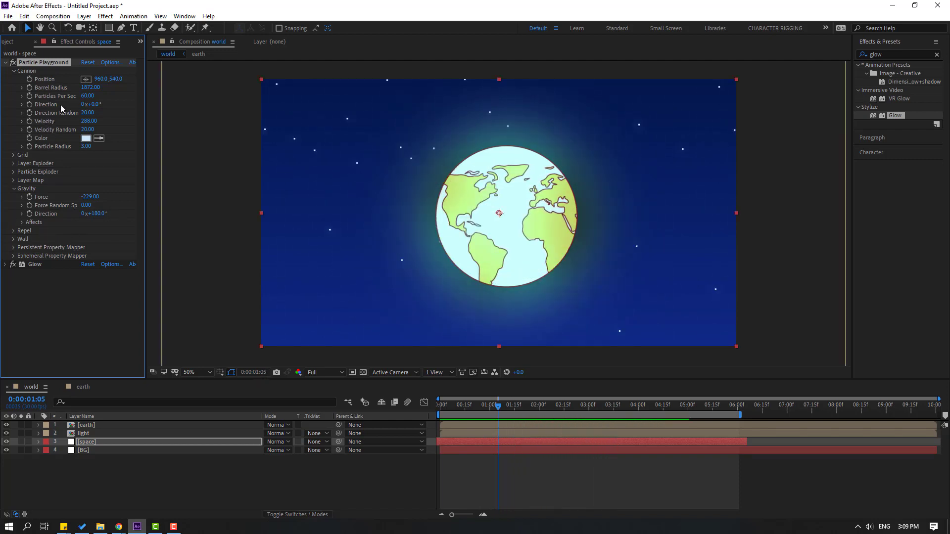
- Set the space layer's cannon to 120 particles per second and preview the animation
click(88, 97)
text(120)
key(Return)
key(space)
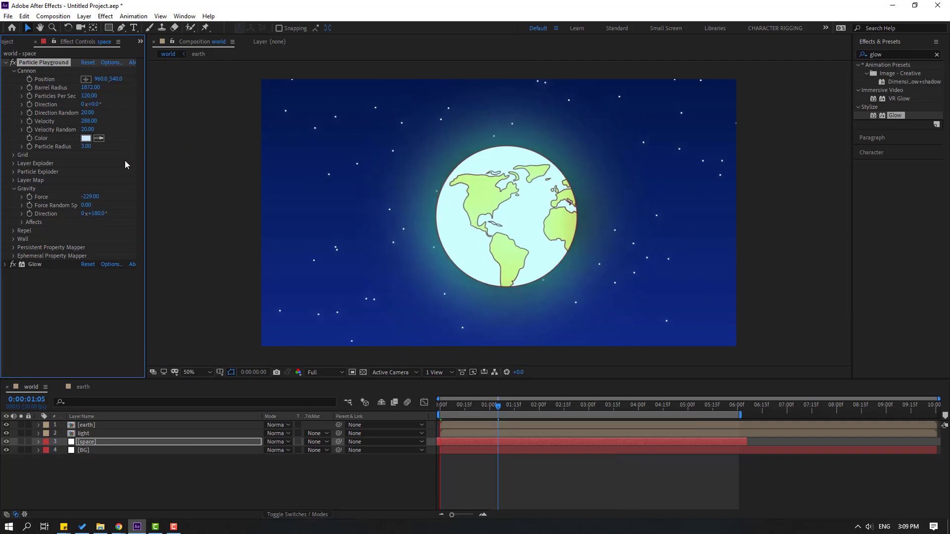